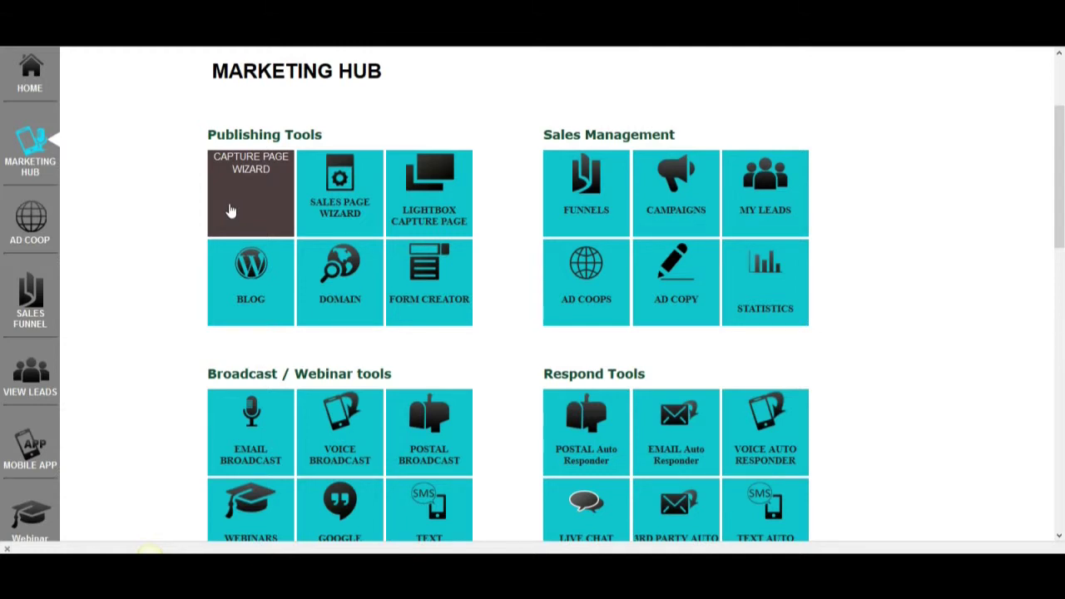
- Open a blank Add Autoresponder form from the EMAIL Auto Responder's Manage Autoresponses page
{"action": "scroll", "coordinate": [922, 173], "scroll_direction": "down", "scroll_amount": 2}
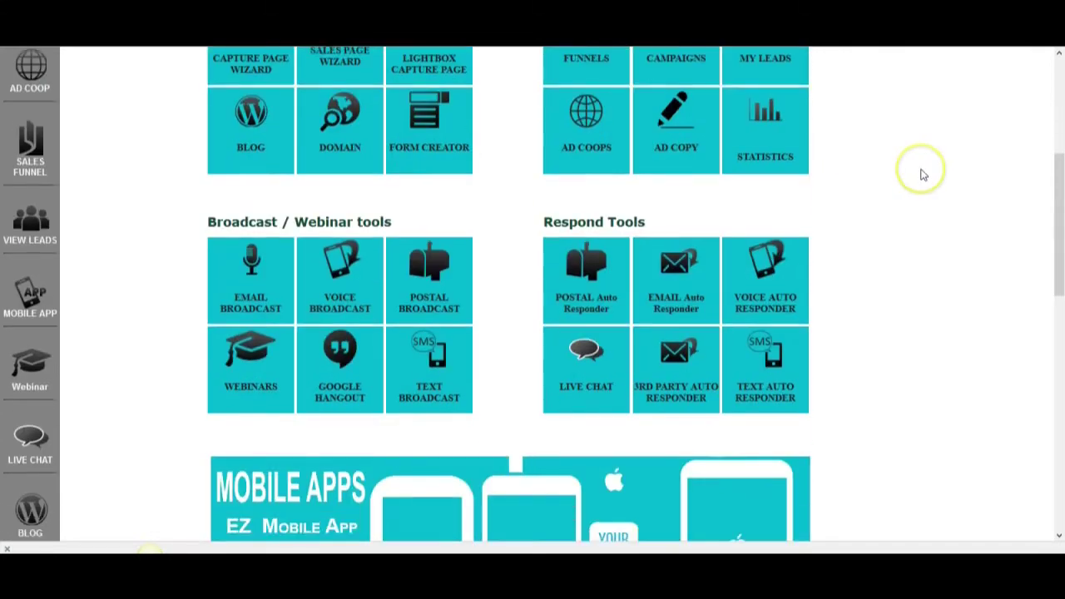
{"action": "left_click", "coordinate": [676, 275]}
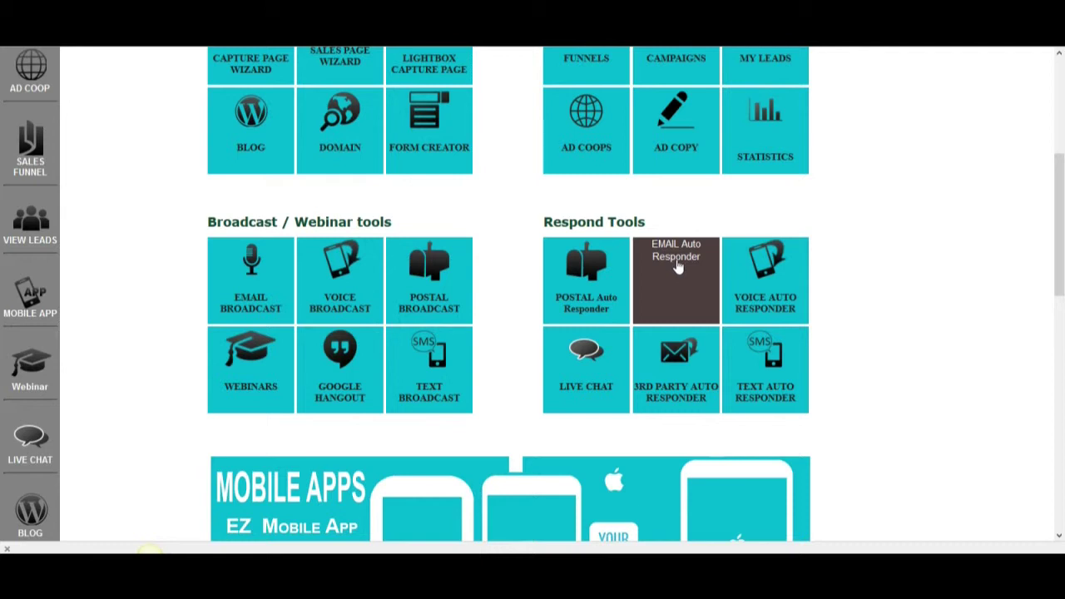
{"action": "left_click", "coordinate": [678, 265]}
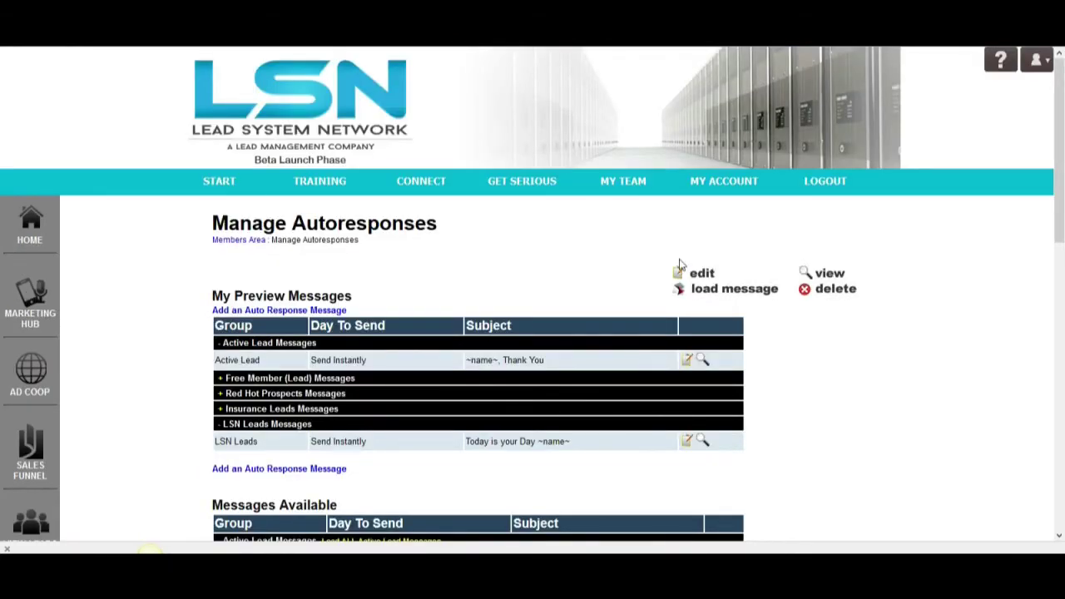
{"action": "left_click", "coordinate": [310, 468]}
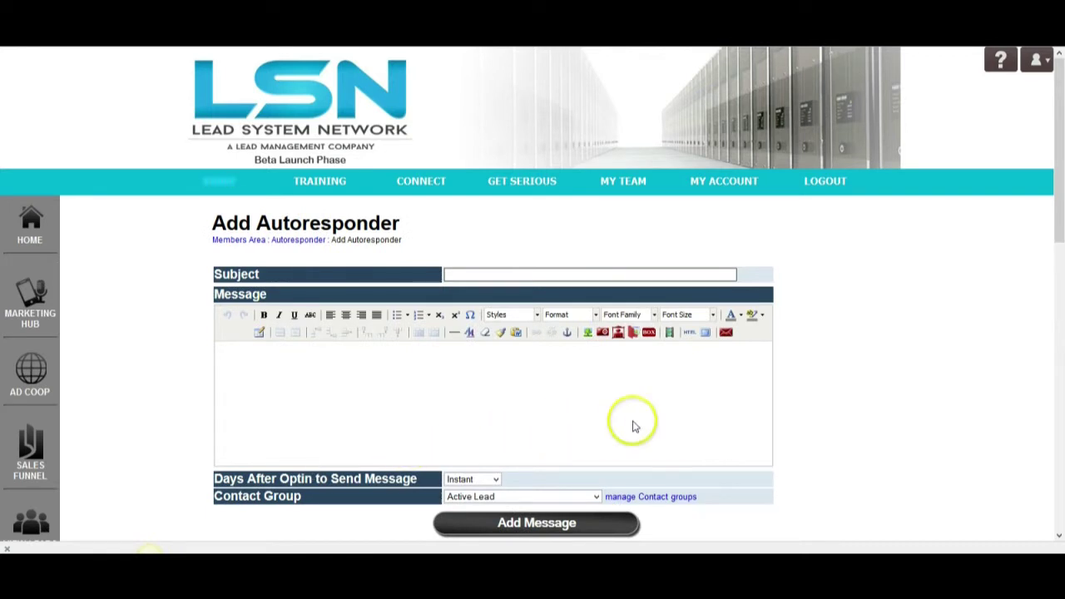
- Create a contact group titled 'LSN Leads 1' in Manage Contact Groups
{"action": "left_click", "coordinate": [681, 498]}
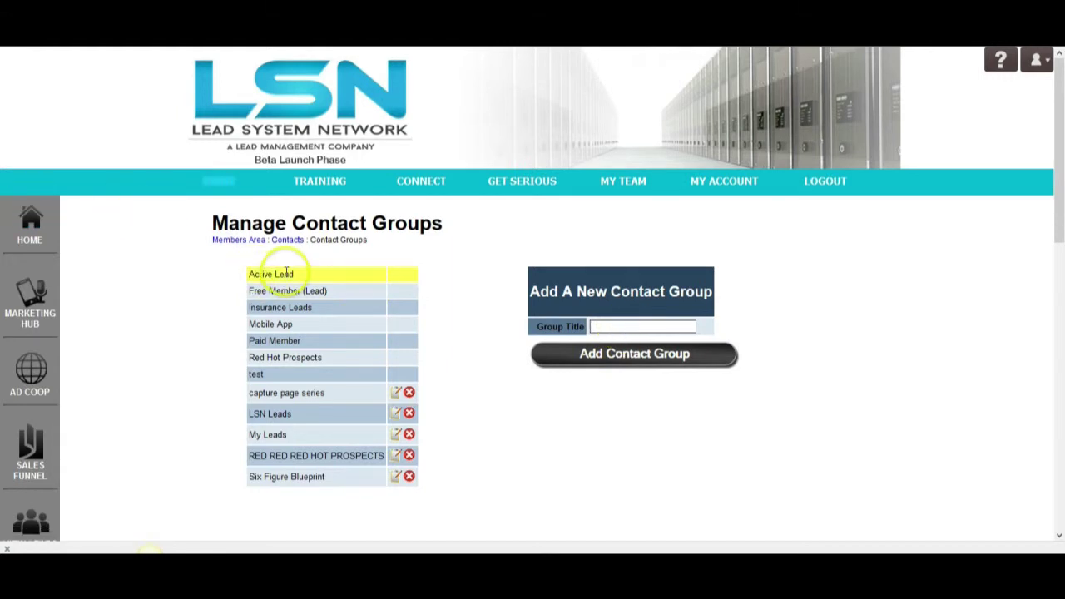
{"action": "left_click", "coordinate": [609, 329]}
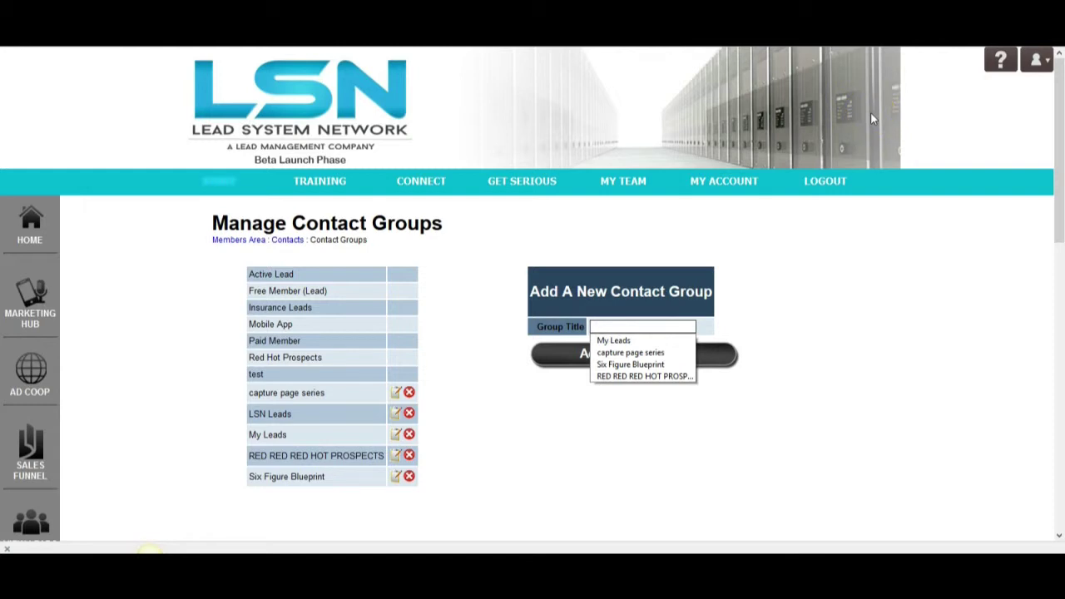
{"action": "type", "text": "LSN "}
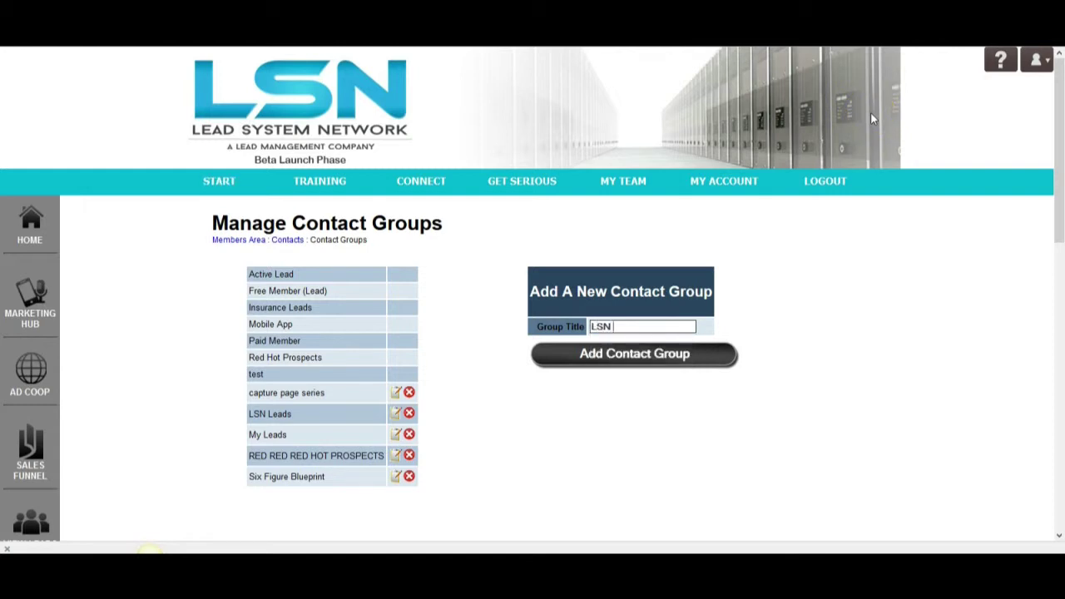
{"action": "type", "text": "Leads 5"}
{"action": "key", "text": "BackSpace"}
{"action": "type", "text": "1"}
{"action": "left_click", "coordinate": [667, 373]}
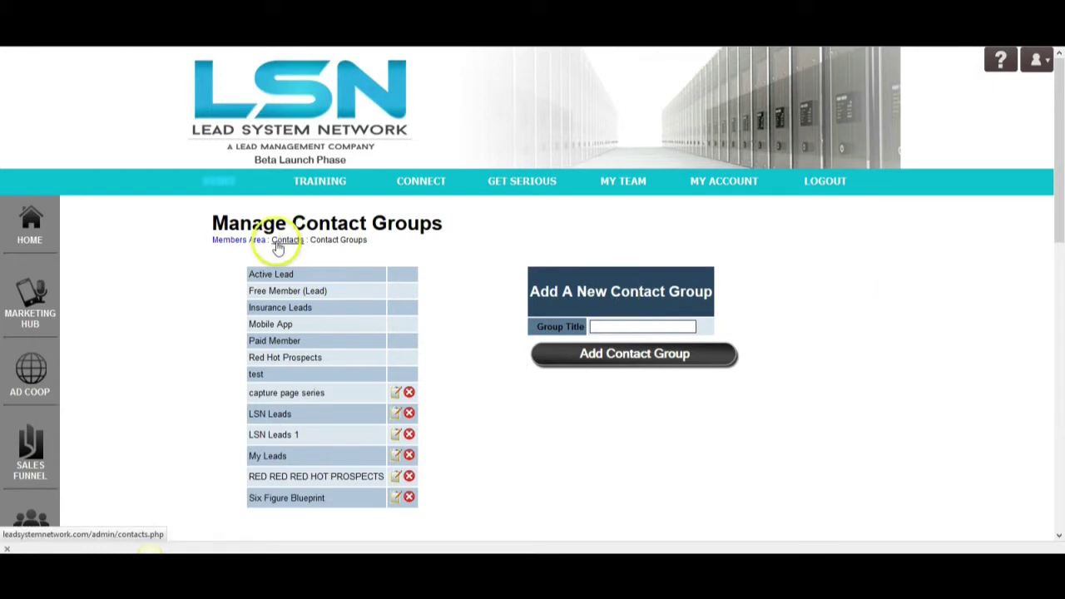
- Start a new autoresponse message from the Marketing Hub and set its contact group to LSN Leads 1
{"action": "left_click", "coordinate": [31, 291]}
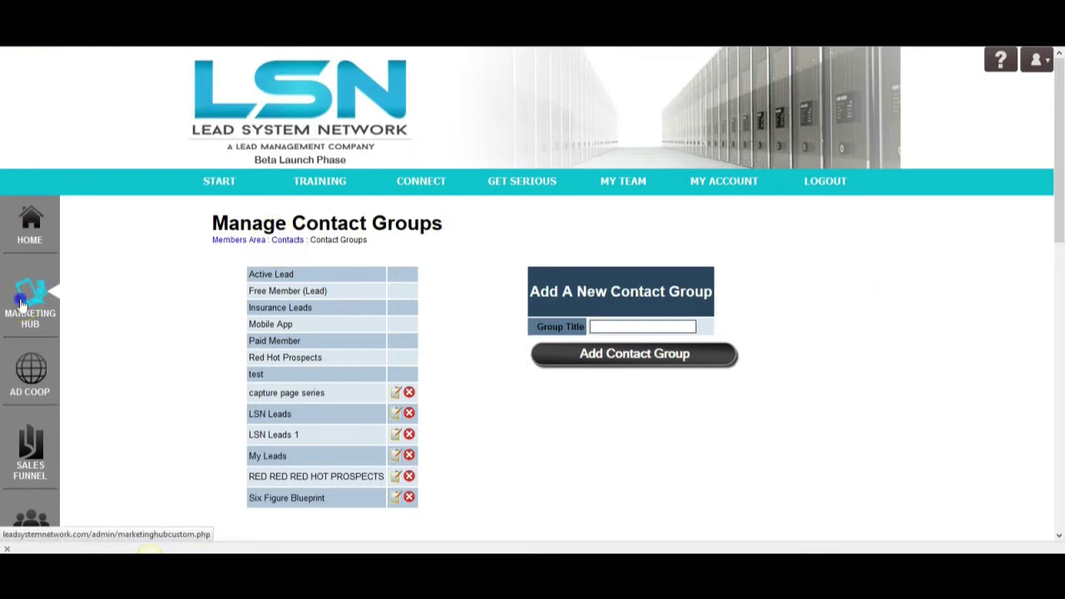
{"action": "scroll", "coordinate": [682, 286], "scroll_direction": "down", "scroll_amount": 3}
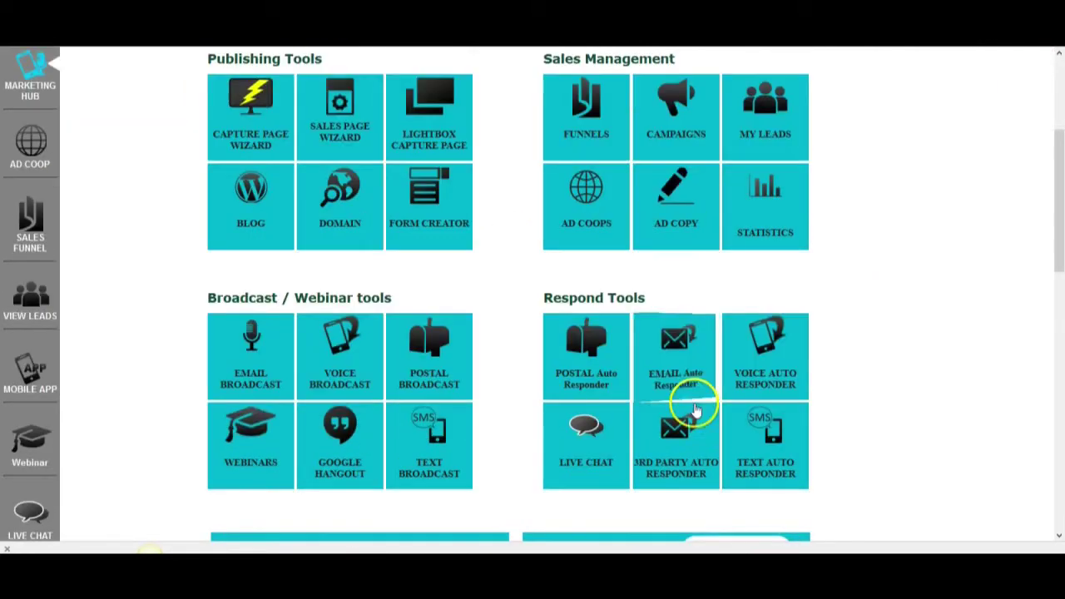
{"action": "left_click", "coordinate": [690, 373]}
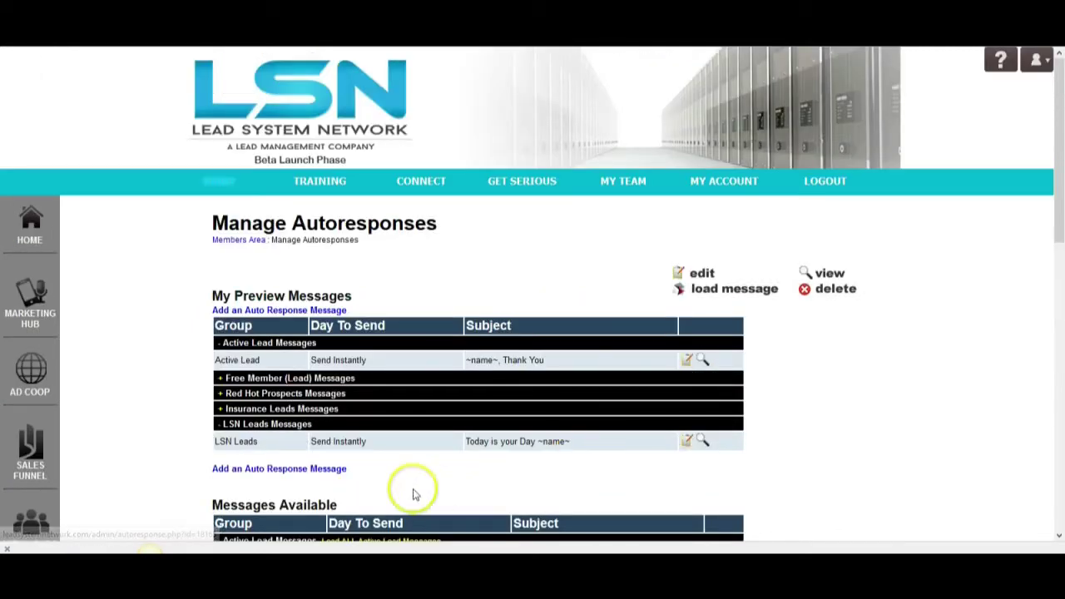
{"action": "left_click", "coordinate": [314, 469]}
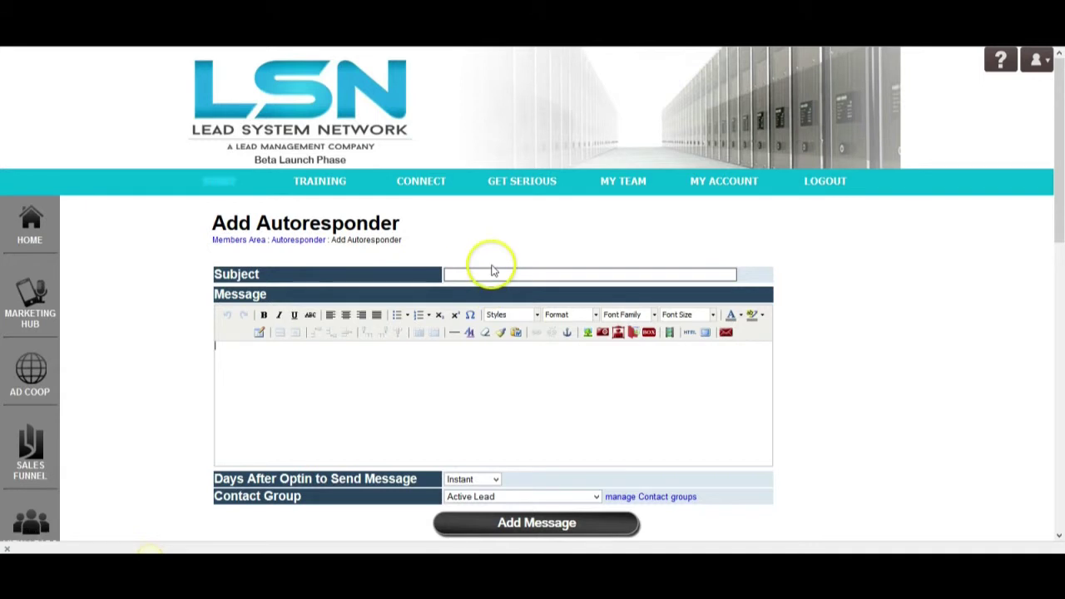
{"action": "left_click", "coordinate": [558, 496]}
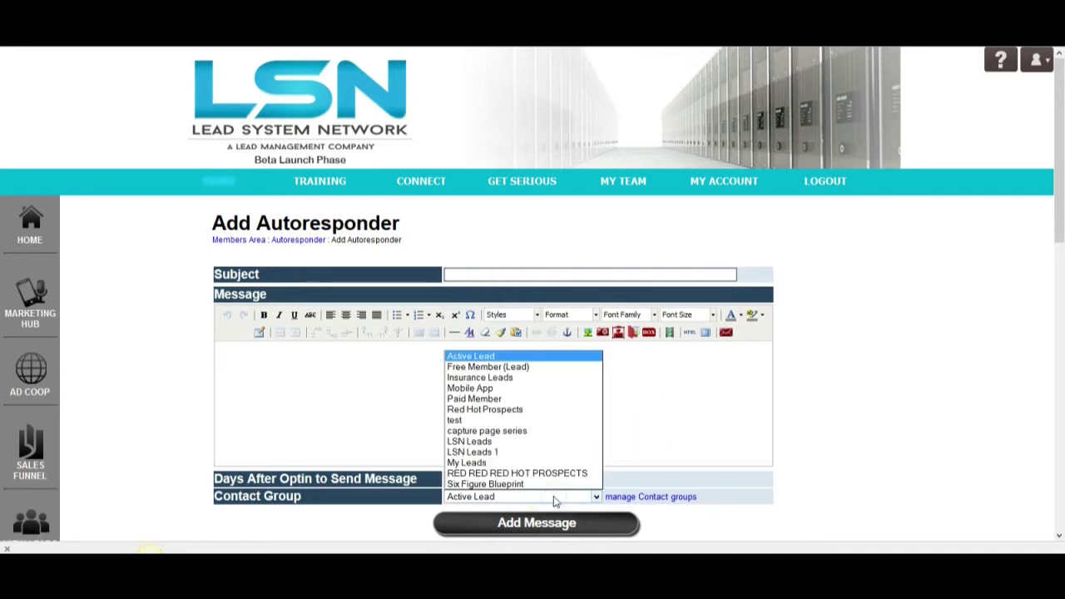
{"action": "left_click", "coordinate": [555, 452]}
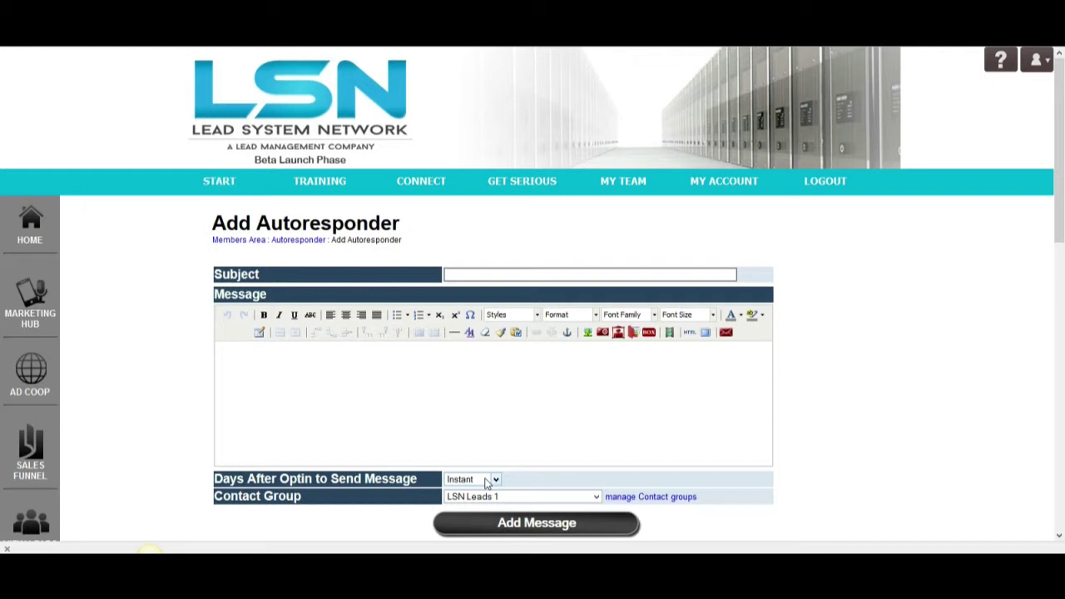
- Launch the Capture Page Wizard from the Marketing Hub
{"action": "left_click", "coordinate": [32, 293]}
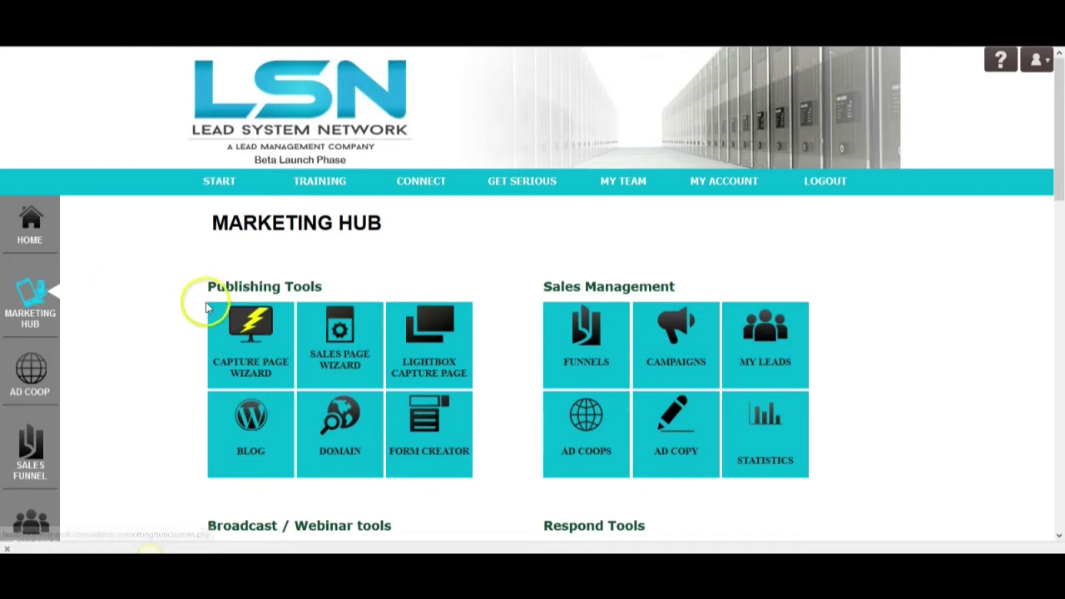
{"action": "left_click", "coordinate": [255, 336]}
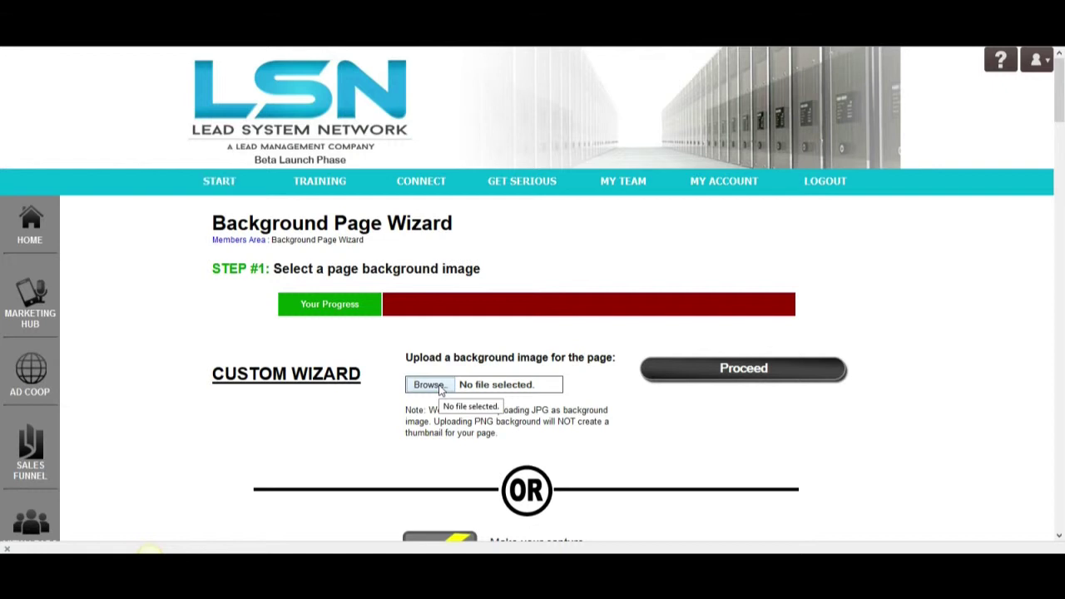
- Select the beach image with the wooden rowboat in the EZ Wizard image grid
{"action": "scroll", "coordinate": [441, 391], "scroll_direction": "down", "scroll_amount": 3}
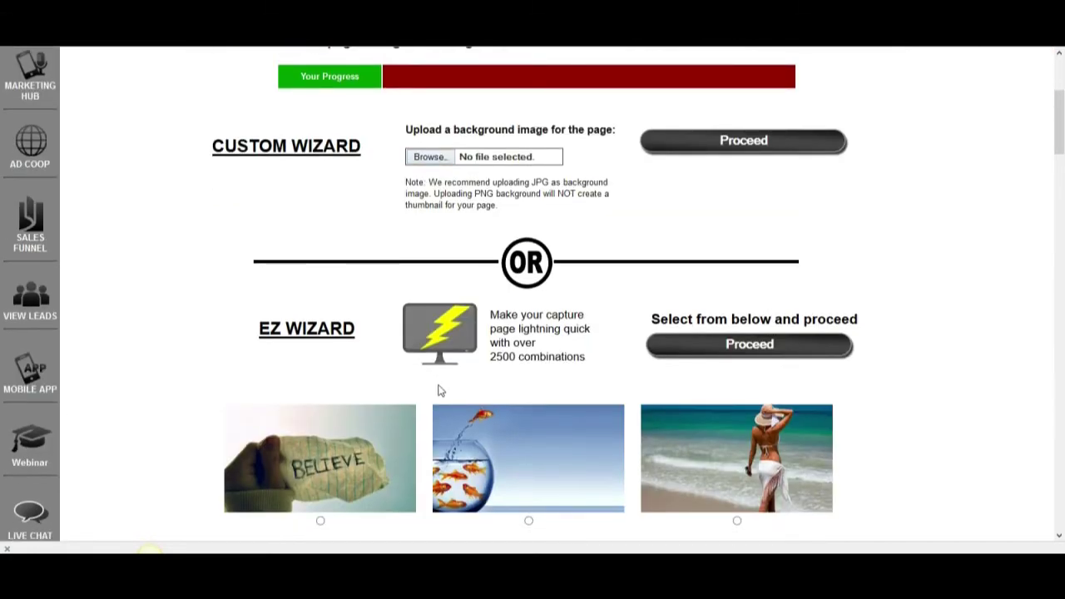
{"action": "scroll", "coordinate": [440, 391], "scroll_direction": "down", "scroll_amount": 12}
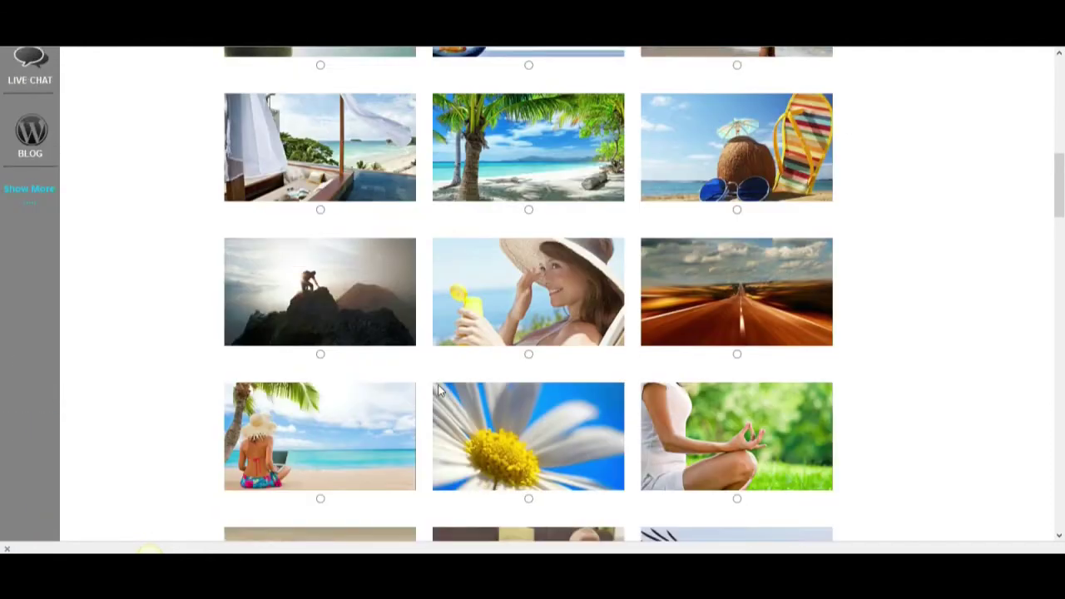
{"action": "scroll", "coordinate": [439, 389], "scroll_direction": "down", "scroll_amount": 6}
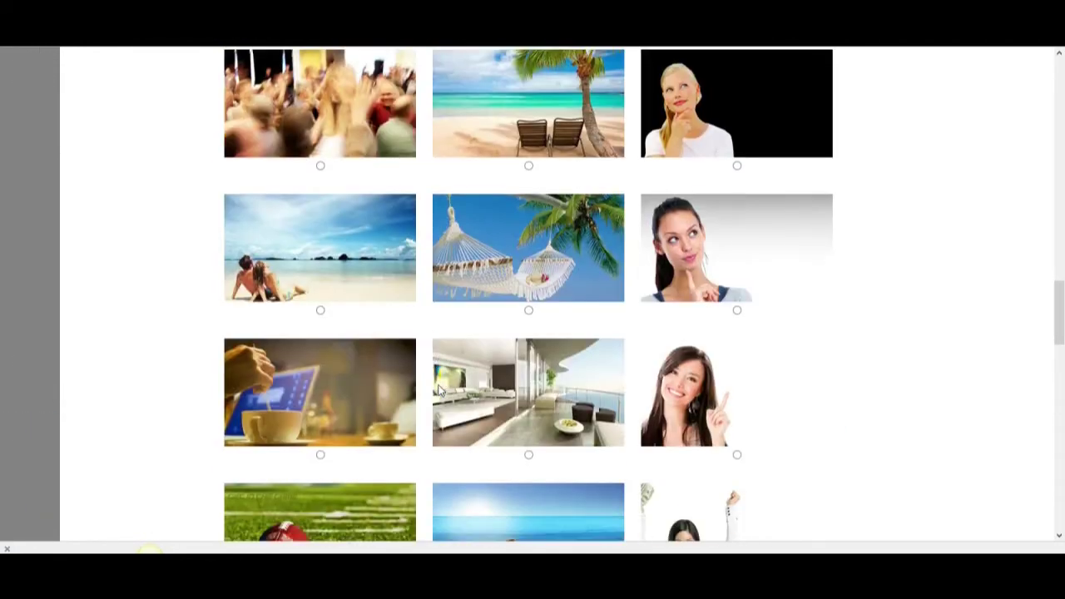
{"action": "scroll", "coordinate": [439, 390], "scroll_direction": "down", "scroll_amount": 5}
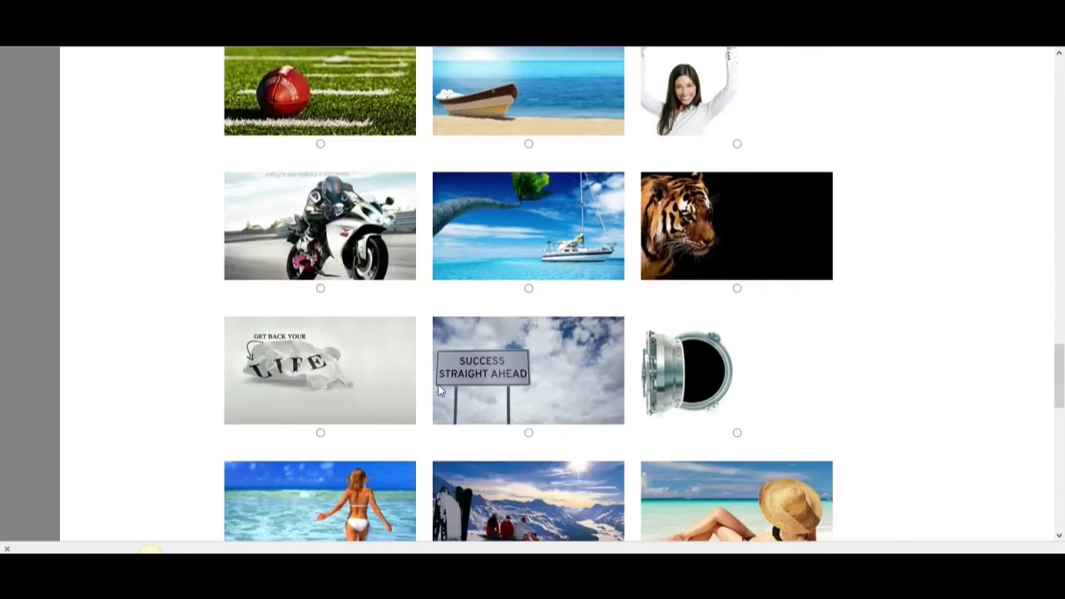
{"action": "scroll", "coordinate": [440, 390], "scroll_direction": "up", "scroll_amount": 3}
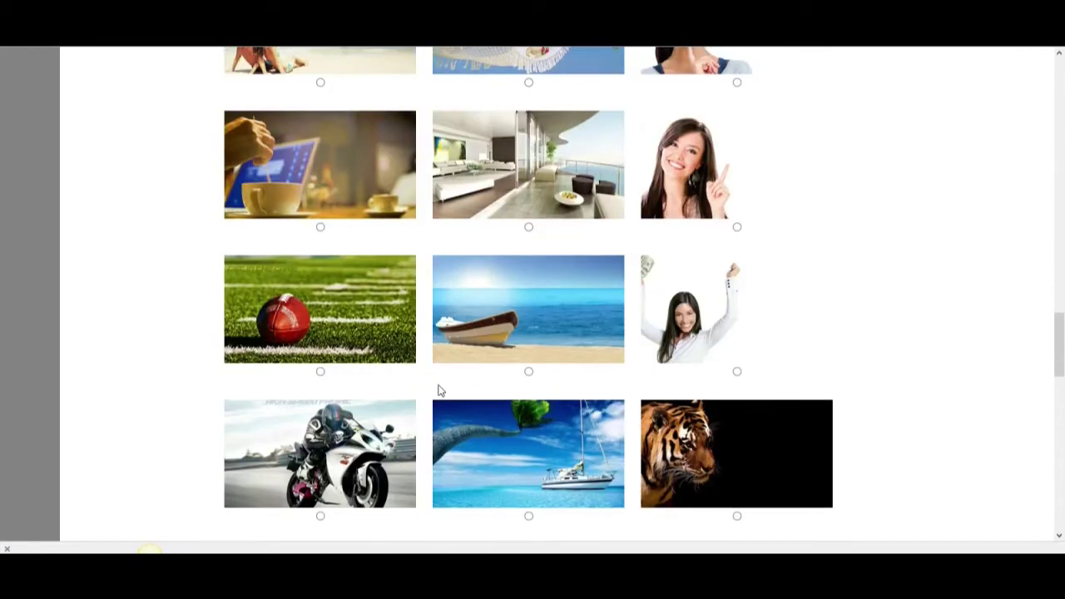
{"action": "left_click", "coordinate": [529, 371]}
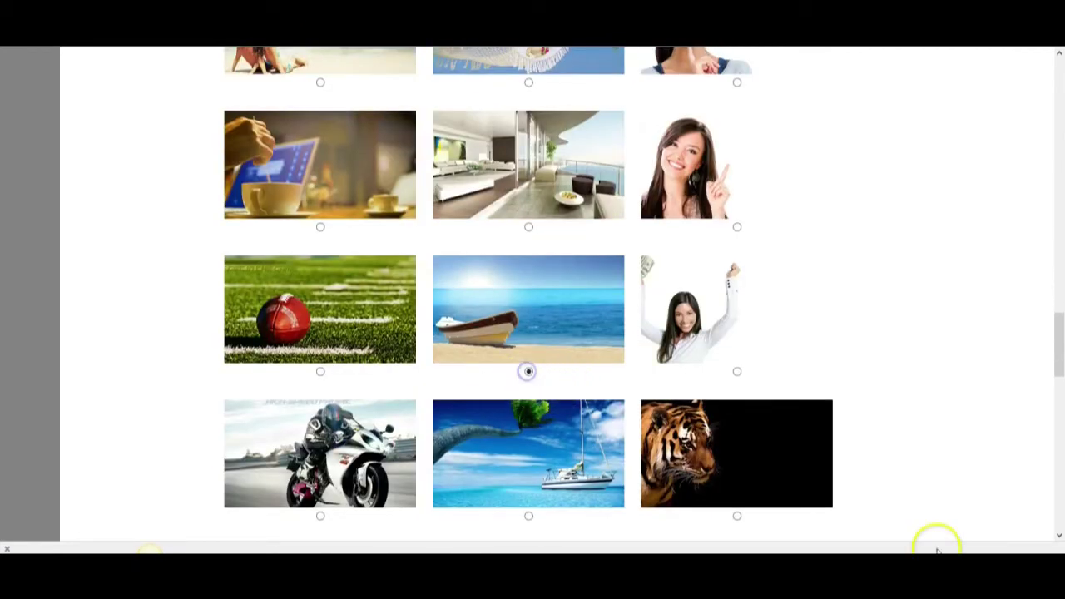
{"action": "scroll", "coordinate": [613, 385], "scroll_direction": "down", "scroll_amount": 12}
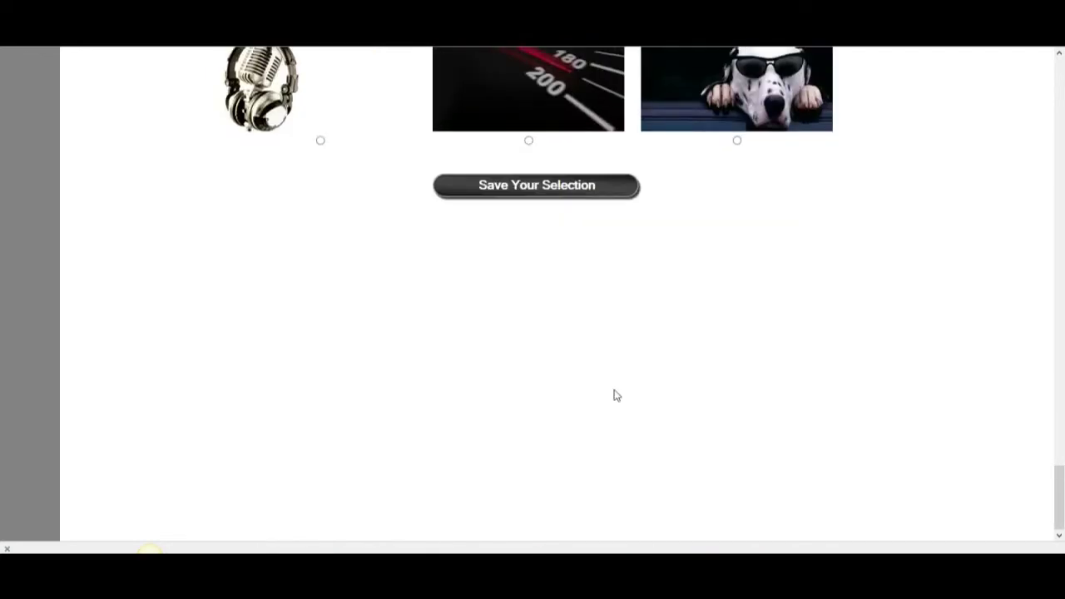
{"action": "scroll", "coordinate": [582, 349], "scroll_direction": "up", "scroll_amount": 1}
- Save the beach background and accept form transparency 25 with positions 0
{"action": "left_click", "coordinate": [564, 416]}
{"action": "scroll", "coordinate": [683, 335], "scroll_direction": "down", "scroll_amount": 1}
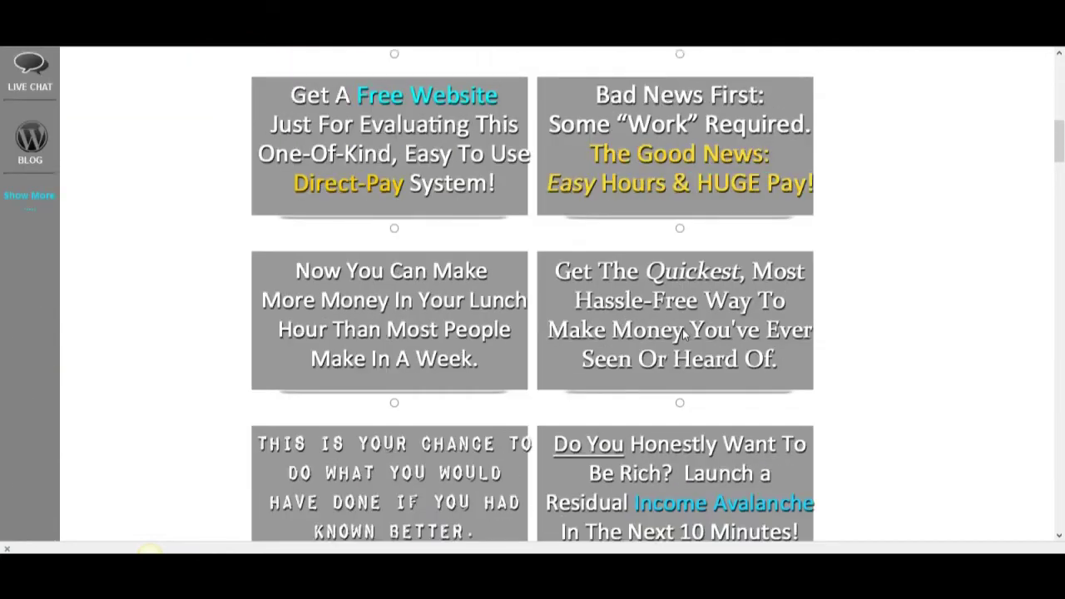
{"action": "scroll", "coordinate": [682, 328], "scroll_direction": "down", "scroll_amount": 15}
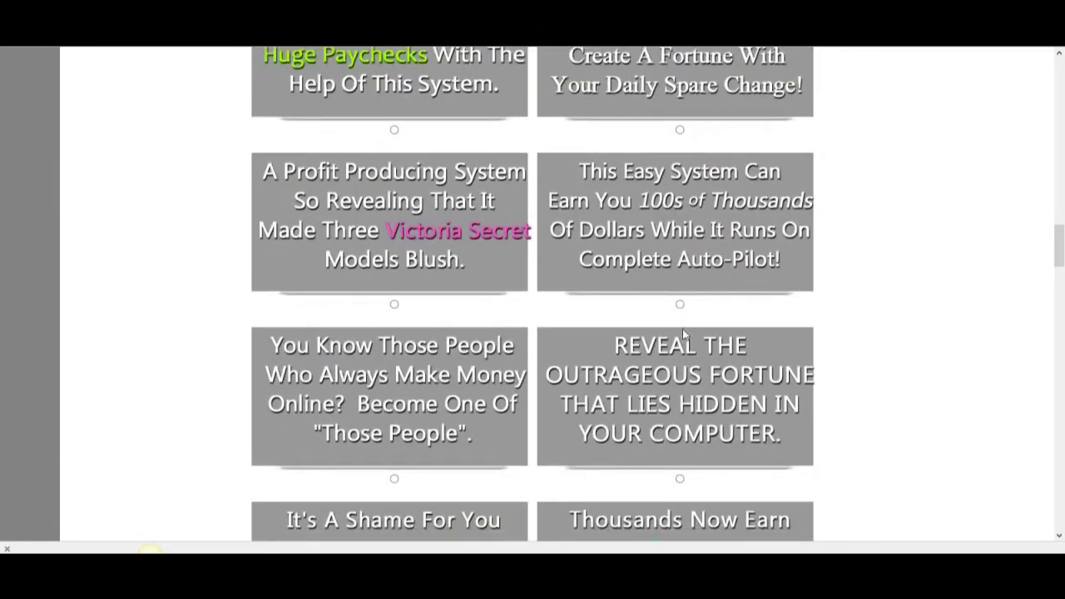
{"action": "scroll", "coordinate": [595, 300], "scroll_direction": "down", "scroll_amount": 5}
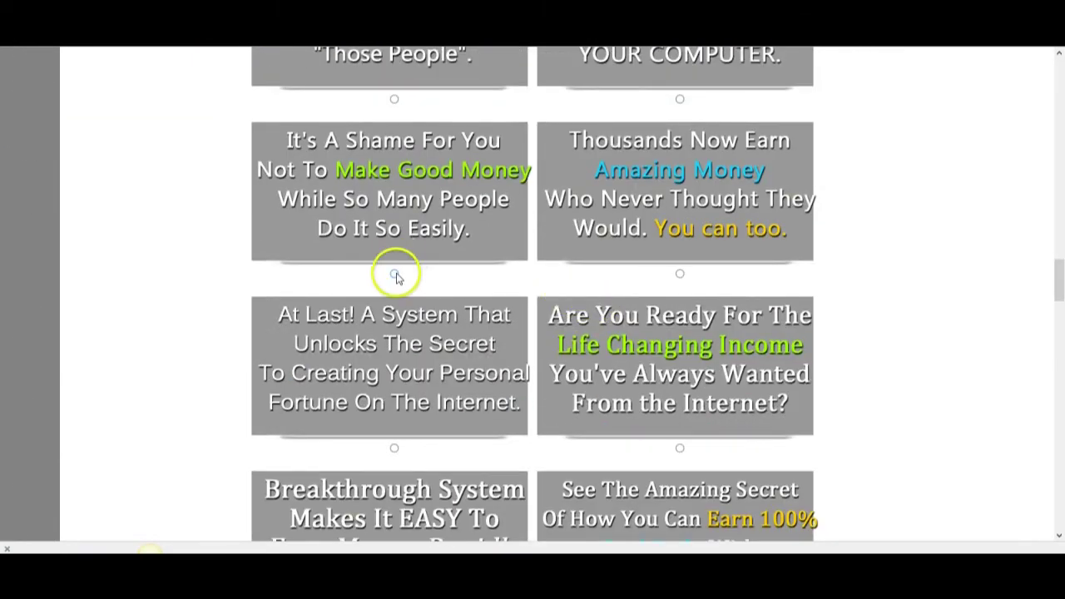
{"action": "scroll", "coordinate": [666, 306], "scroll_direction": "down", "scroll_amount": 12}
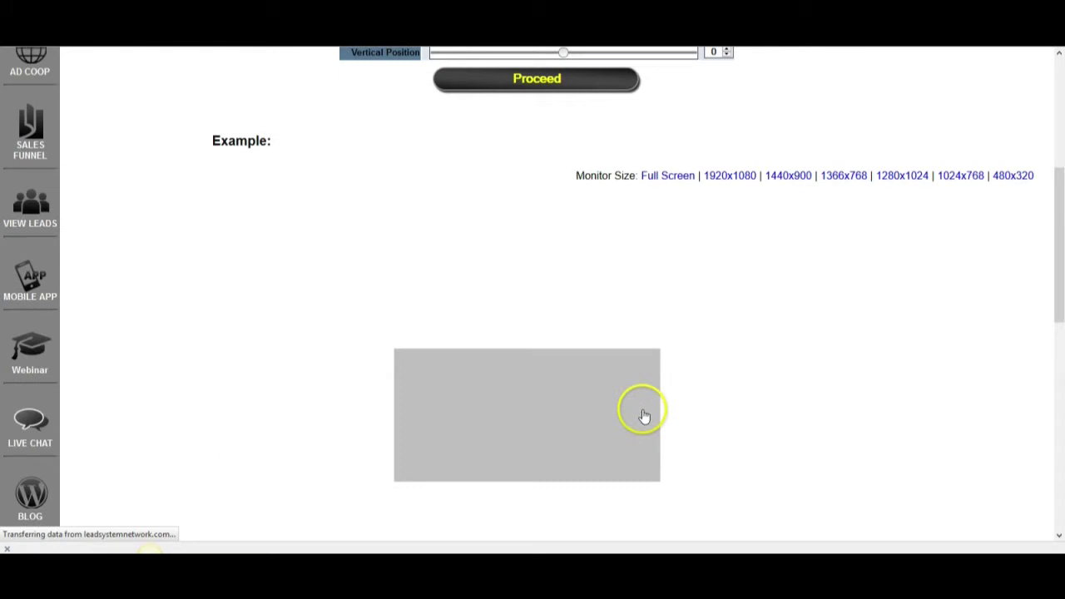
{"action": "scroll", "coordinate": [642, 415], "scroll_direction": "down", "scroll_amount": 5}
{"action": "scroll", "coordinate": [642, 415], "scroll_direction": "up", "scroll_amount": 4}
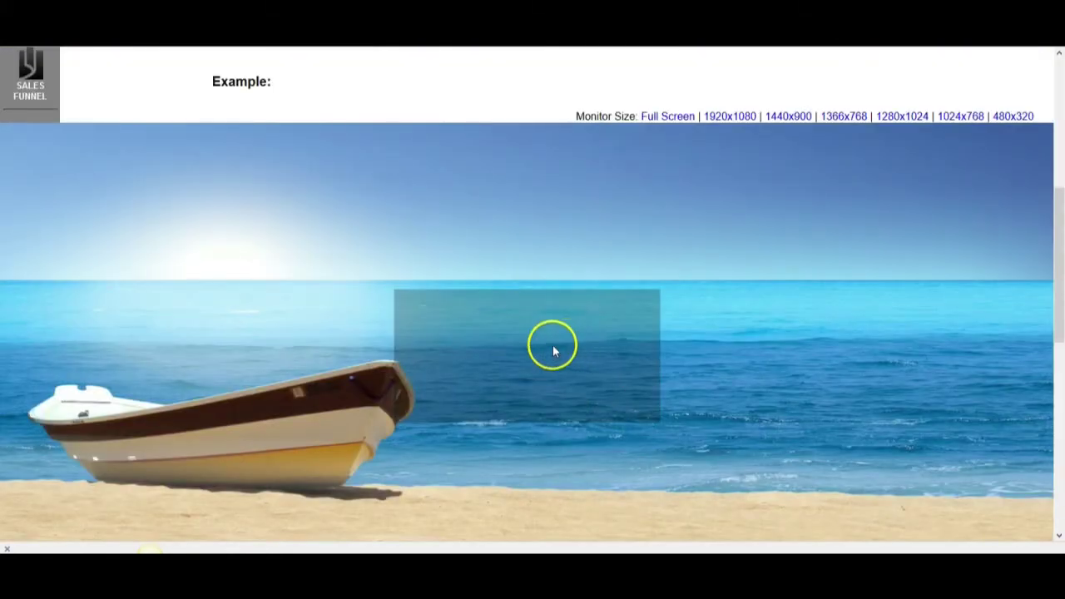
{"action": "scroll", "coordinate": [630, 437], "scroll_direction": "up", "scroll_amount": 4}
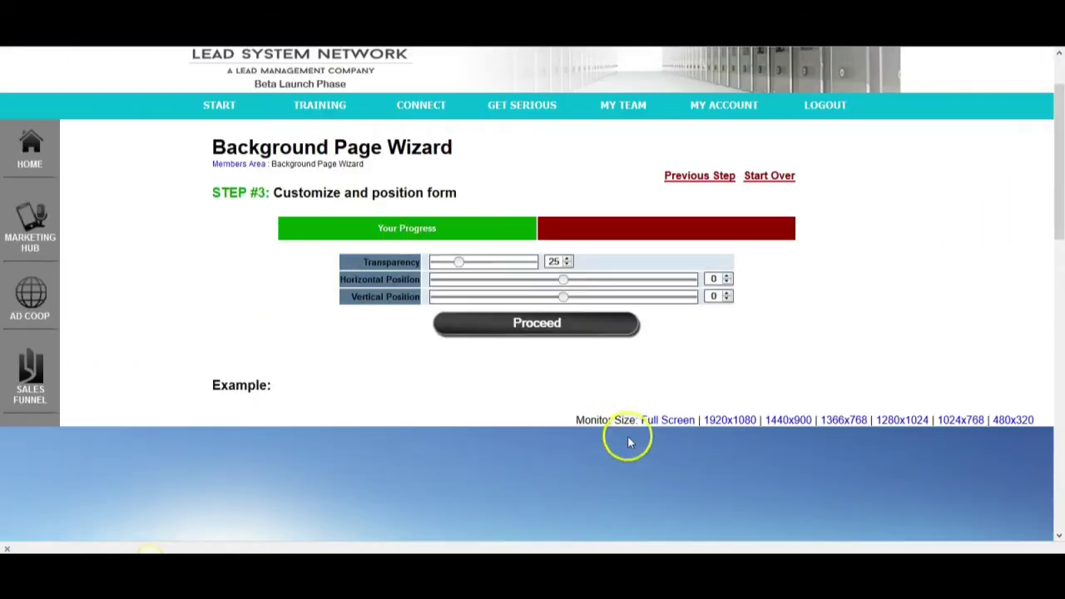
{"action": "left_click", "coordinate": [537, 331]}
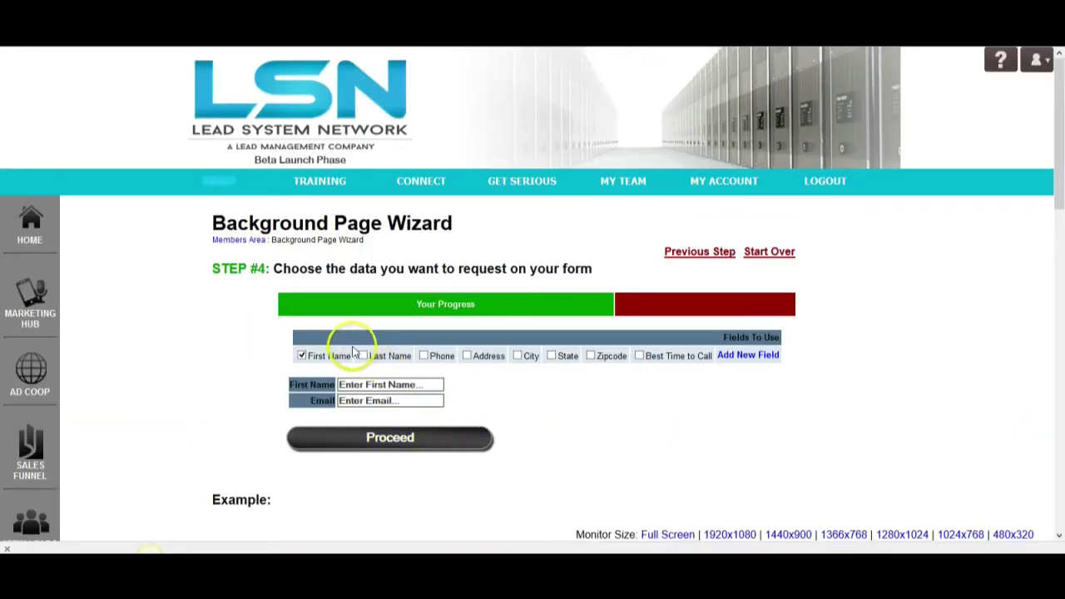
- Add Last Name and Phone fields to the capture form
{"action": "left_click", "coordinate": [362, 355]}
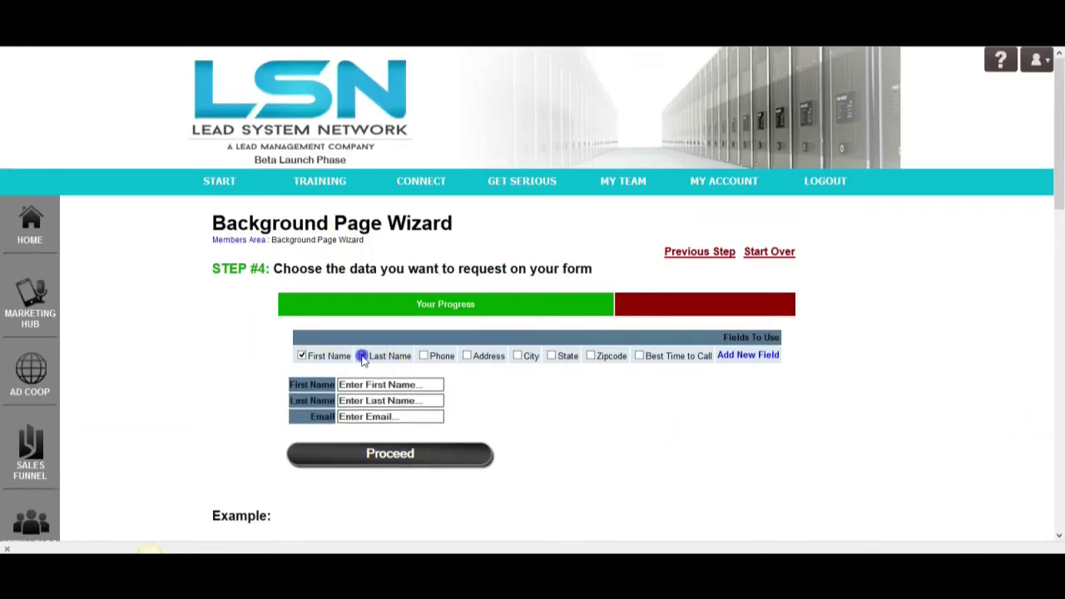
{"action": "left_click", "coordinate": [423, 355]}
{"action": "scroll", "coordinate": [595, 441], "scroll_direction": "down", "scroll_amount": 2}
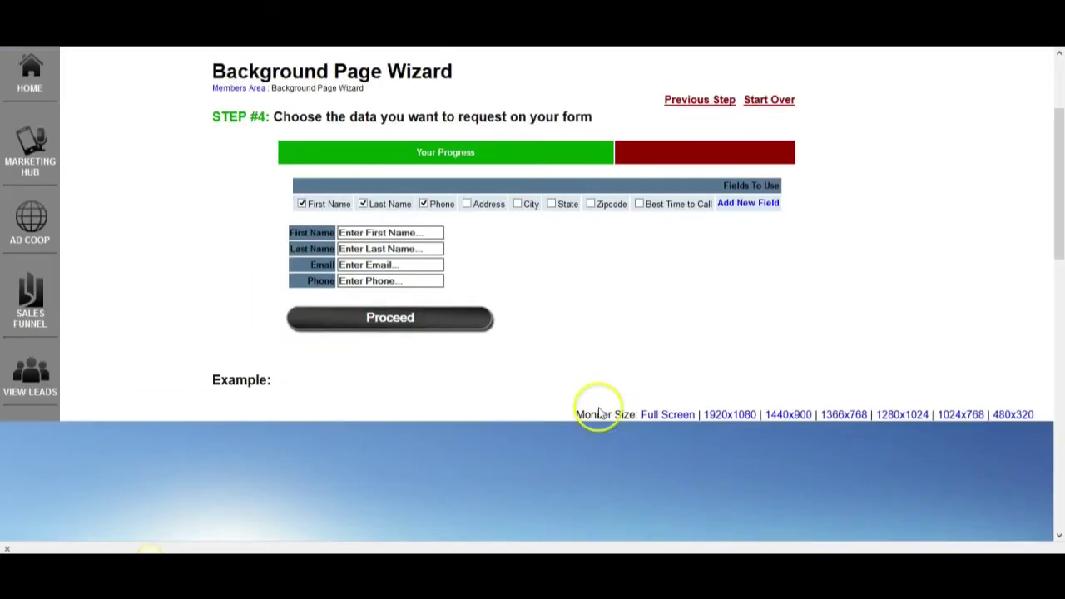
{"action": "left_click", "coordinate": [375, 317]}
- Choose Watch Video Now as the form's button
{"action": "scroll", "coordinate": [883, 399], "scroll_direction": "down", "scroll_amount": 2}
{"action": "scroll", "coordinate": [883, 398], "scroll_direction": "down", "scroll_amount": 8}
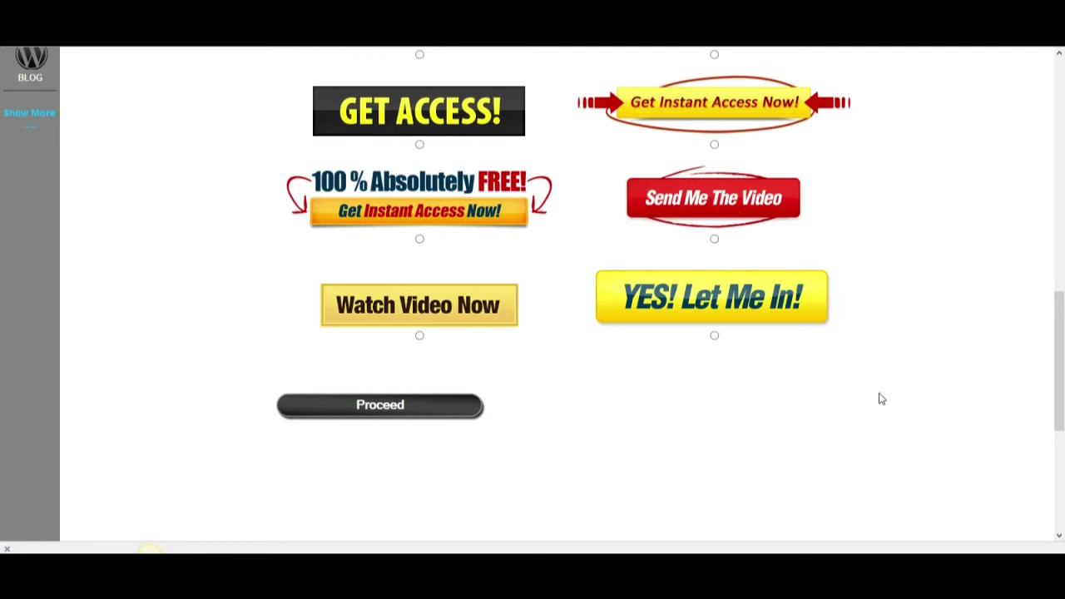
{"action": "left_click", "coordinate": [420, 338]}
{"action": "left_click", "coordinate": [415, 407]}
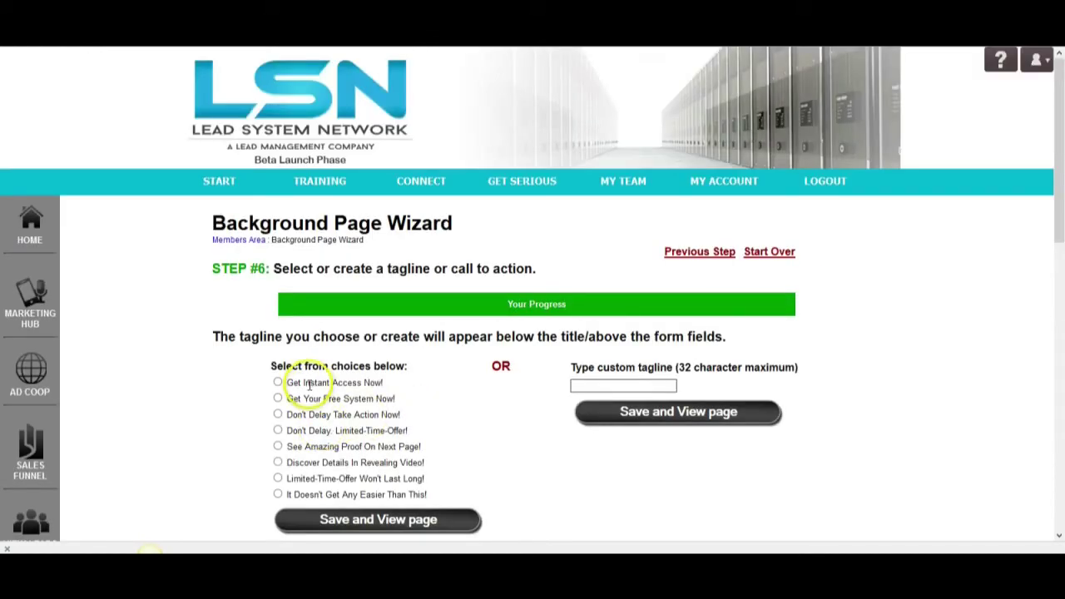
- Pick the 'Discover Details In Revealing Video!' tagline and save and view the page
{"action": "left_click", "coordinate": [279, 463]}
{"action": "scroll", "coordinate": [464, 466], "scroll_direction": "down", "scroll_amount": 3}
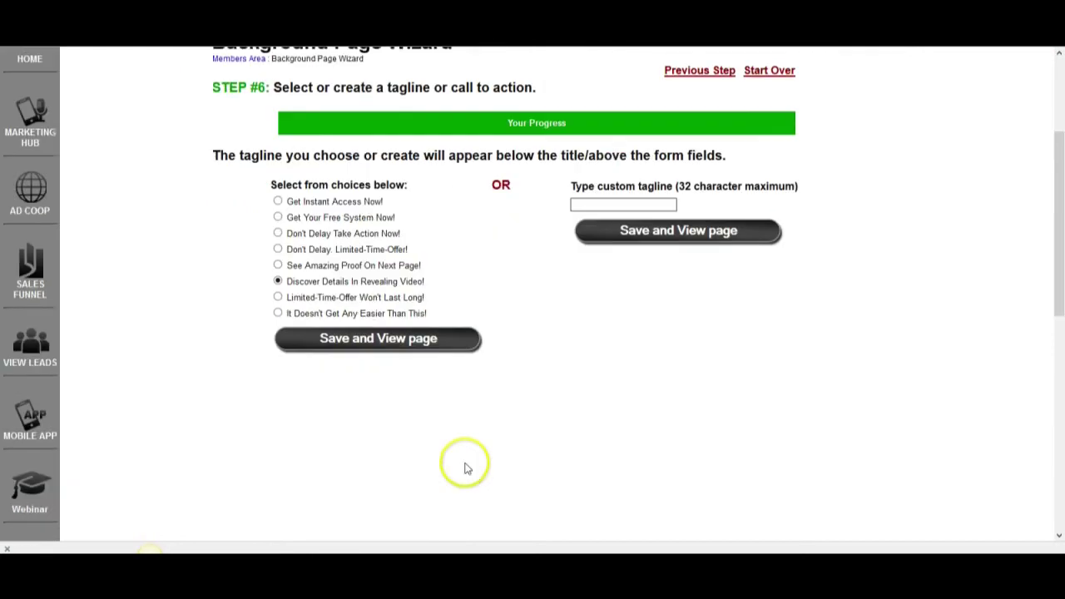
{"action": "left_click", "coordinate": [384, 300]}
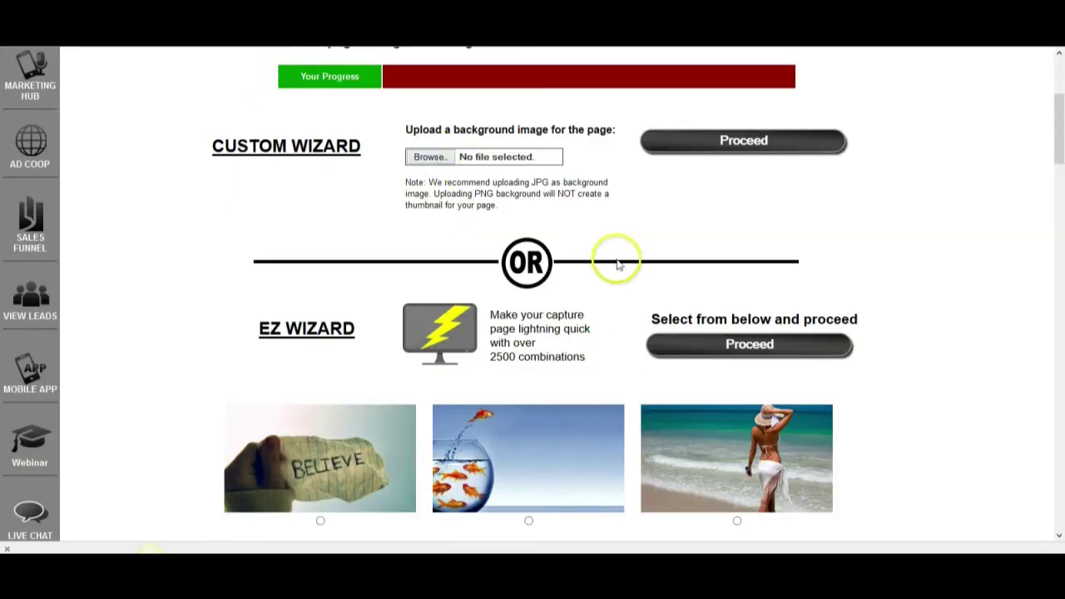
- Scroll up and down through the saved capture page view
{"action": "scroll", "coordinate": [616, 260], "scroll_direction": "down", "scroll_amount": 5}
{"action": "scroll", "coordinate": [620, 265], "scroll_direction": "up", "scroll_amount": 10}
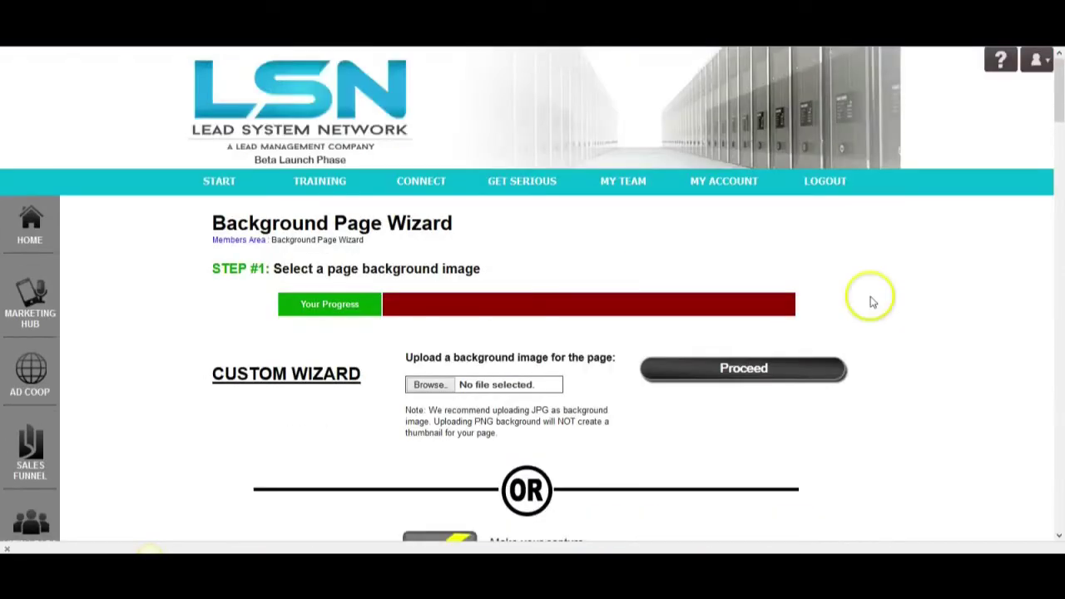
{"action": "scroll", "coordinate": [863, 258], "scroll_direction": "down", "scroll_amount": 5}
{"action": "scroll", "coordinate": [863, 258], "scroll_direction": "up", "scroll_amount": 4}
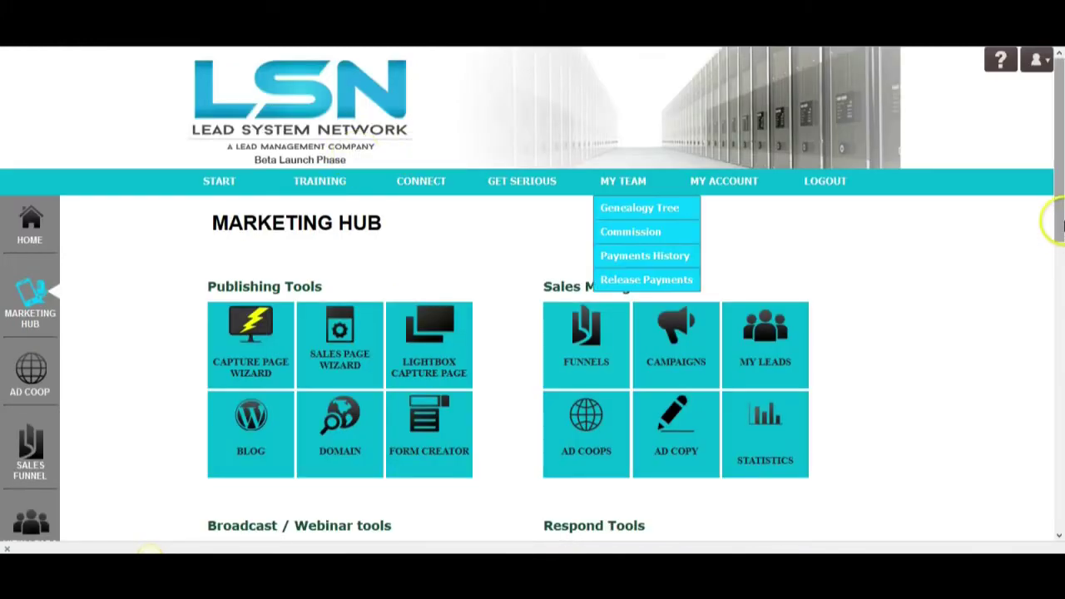
{"action": "scroll", "coordinate": [1046, 204], "scroll_direction": "down", "scroll_amount": 5}
{"action": "scroll", "coordinate": [687, 214], "scroll_direction": "up", "scroll_amount": 4}
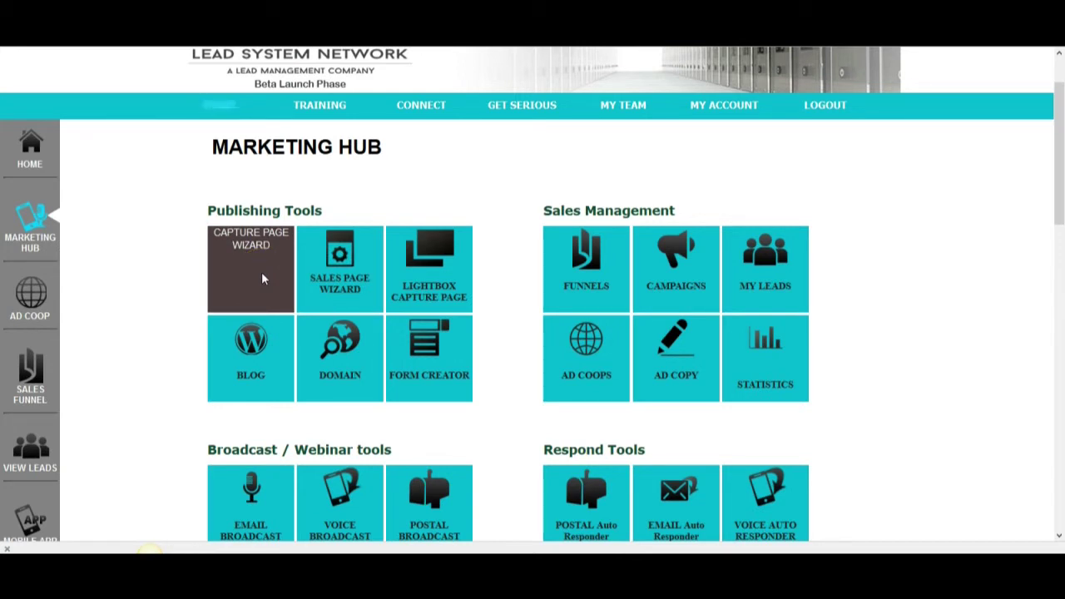
- Open the beach-boat capture page from Sales Funnels' created pages and show its advanced title settings
{"action": "left_click", "coordinate": [566, 276]}
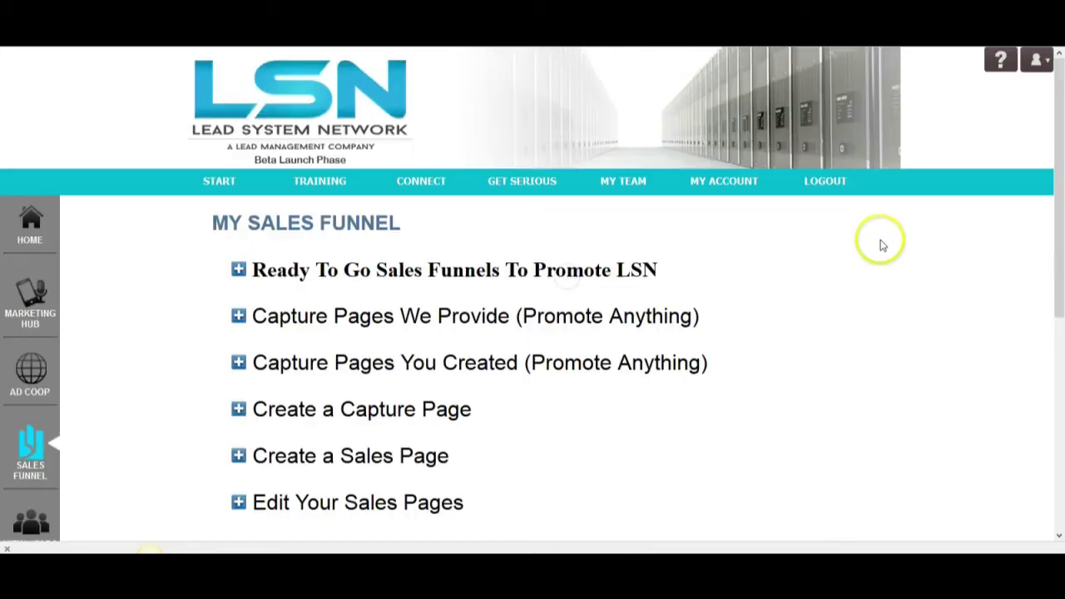
{"action": "scroll", "coordinate": [452, 269], "scroll_direction": "down", "scroll_amount": 1}
{"action": "left_click", "coordinate": [447, 288]}
{"action": "scroll", "coordinate": [675, 298], "scroll_direction": "down", "scroll_amount": 10}
{"action": "scroll", "coordinate": [678, 302], "scroll_direction": "down", "scroll_amount": 8}
{"action": "left_click", "coordinate": [341, 341]}
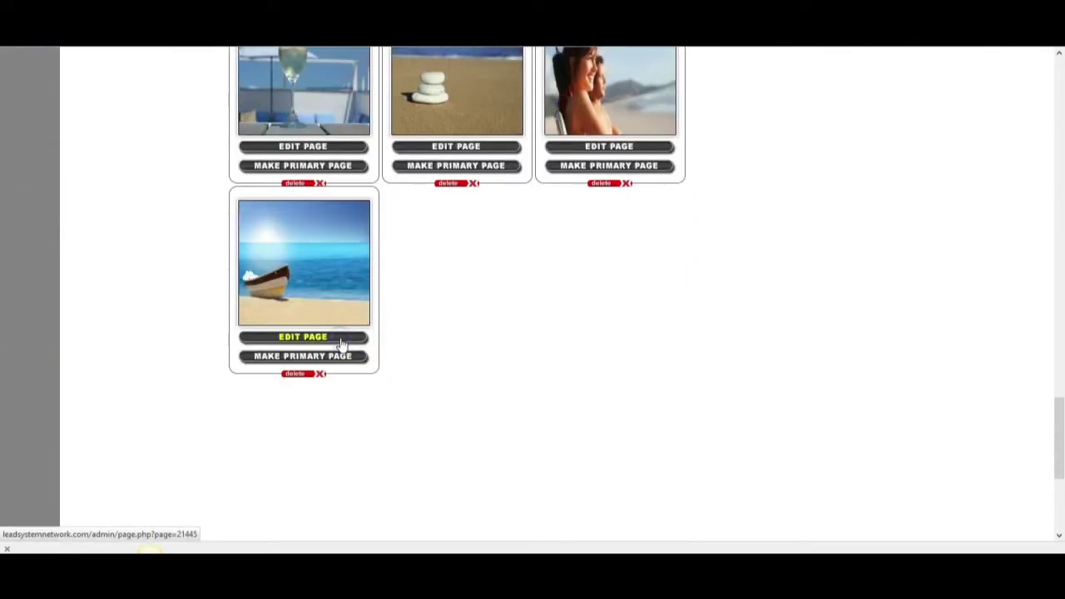
{"action": "left_click", "coordinate": [667, 298]}
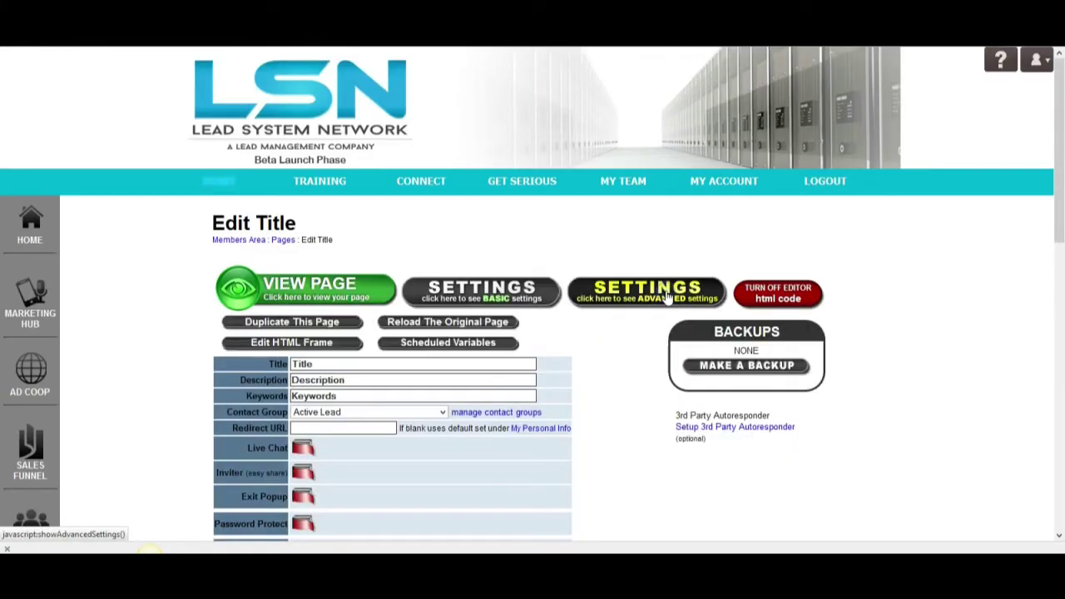
- Set the title to 'You Need to Upgrade to BASIC' and the description to 'This is something you do not want to put off.'
{"action": "double_click", "coordinate": [305, 363]}
{"action": "key", "text": "Tab"}
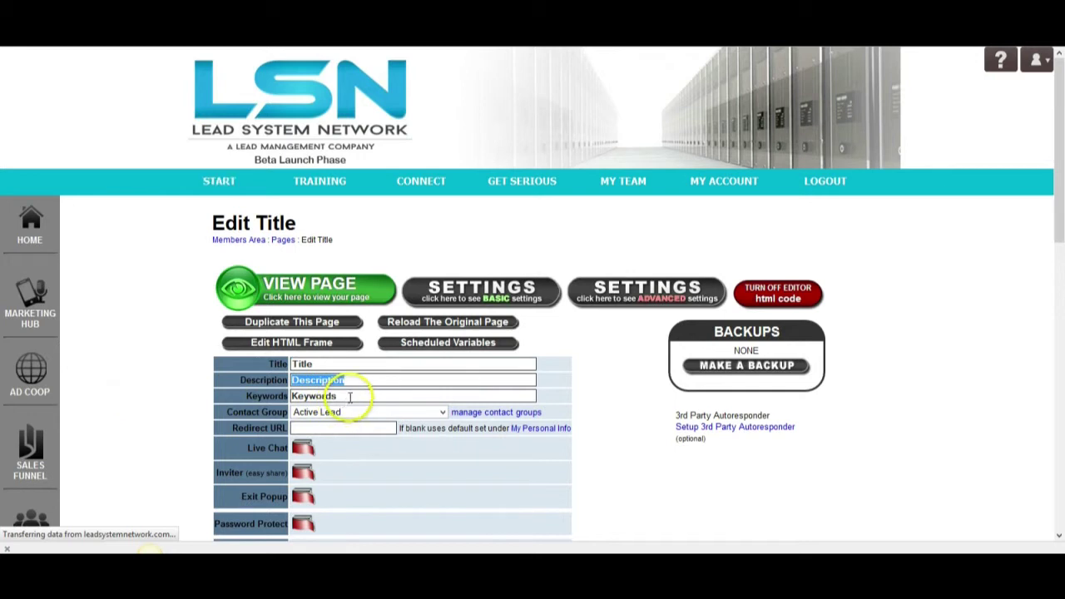
{"action": "double_click", "coordinate": [341, 398]}
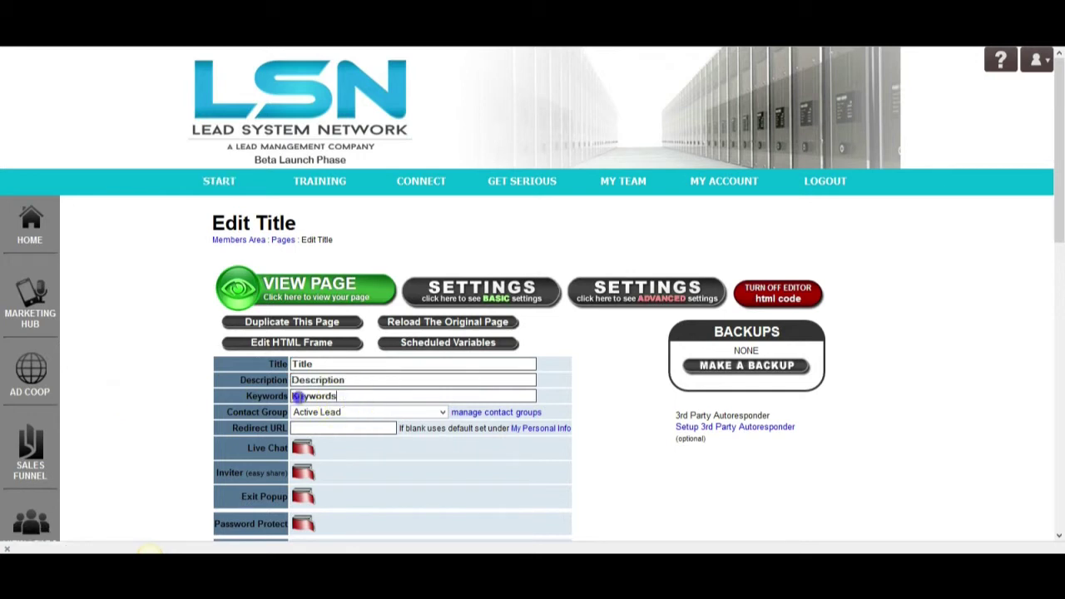
{"action": "double_click", "coordinate": [336, 366]}
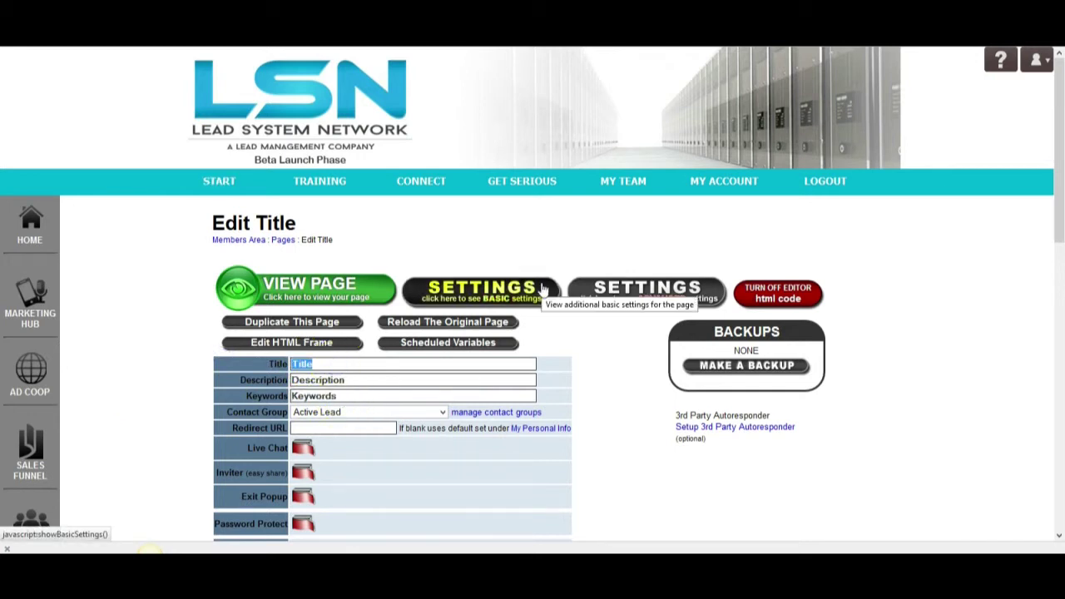
{"action": "type", "text": "You Need"}
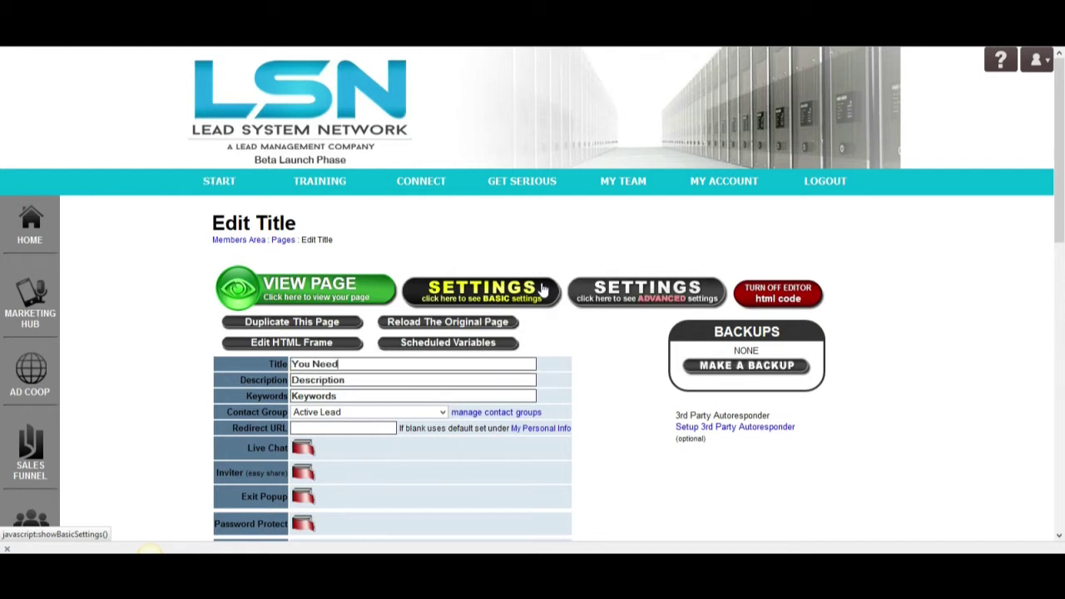
{"action": "type", "text": " to Upgrade to BASIC"}
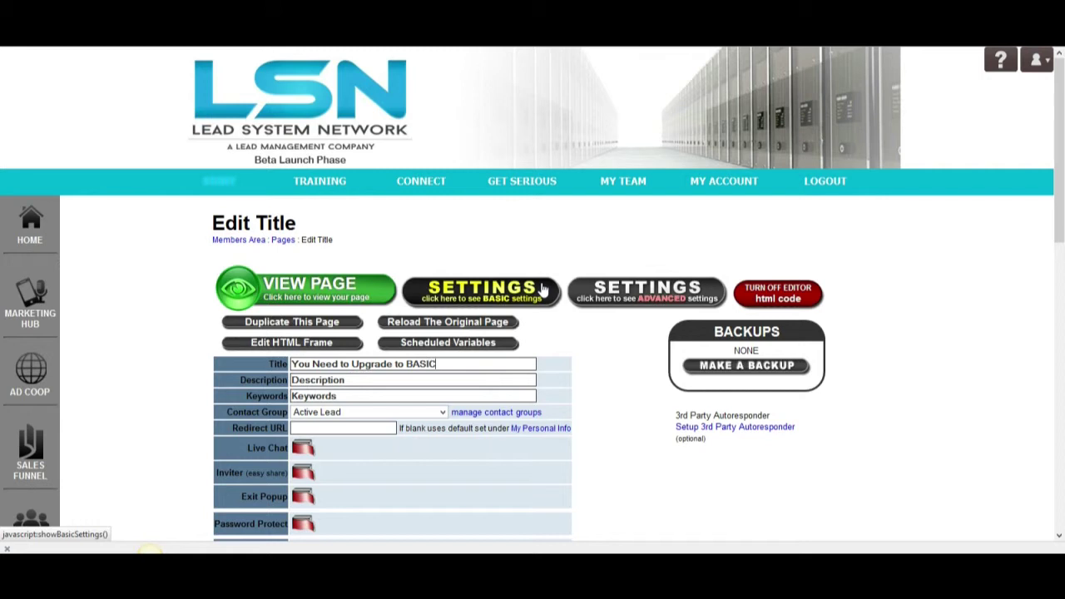
{"action": "key", "text": "Tab"}
{"action": "type", "text": "This is "}
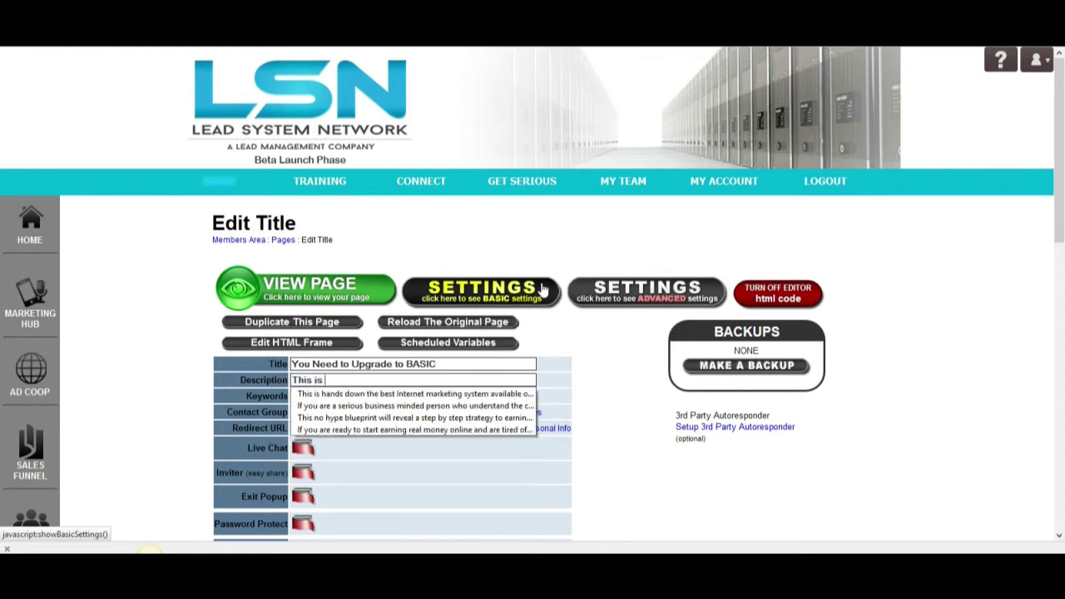
{"action": "type", "text": "something you do not want to p"}
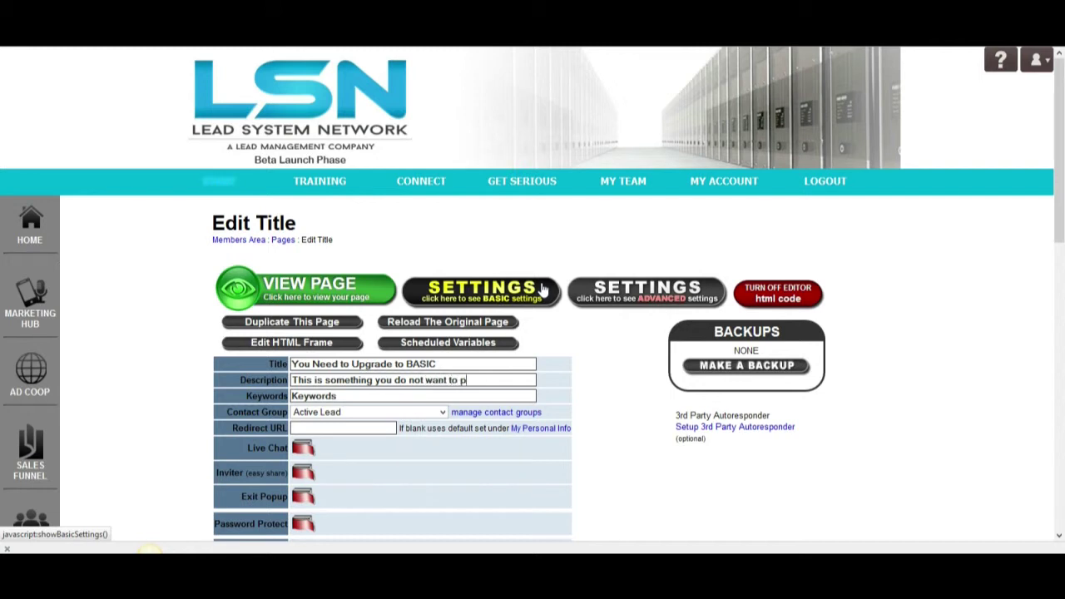
{"action": "type", "text": "ut off."}
- Enter the keywords 'unlimited capture pages, sales funnels, voice broadcast capability and more for just $30 a month'
{"action": "key", "text": "Tab"}
{"action": "type", "text": "unlimited ca"}
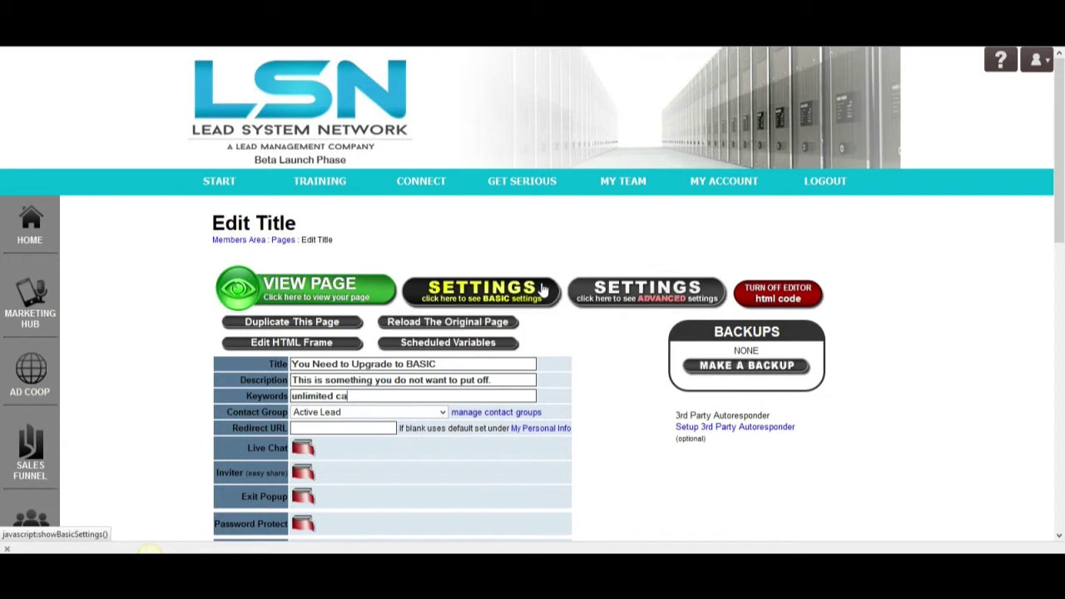
{"action": "type", "text": "pture page,"}
{"action": "key", "text": "BackSpace"}
{"action": "type", "text": "s, sales"}
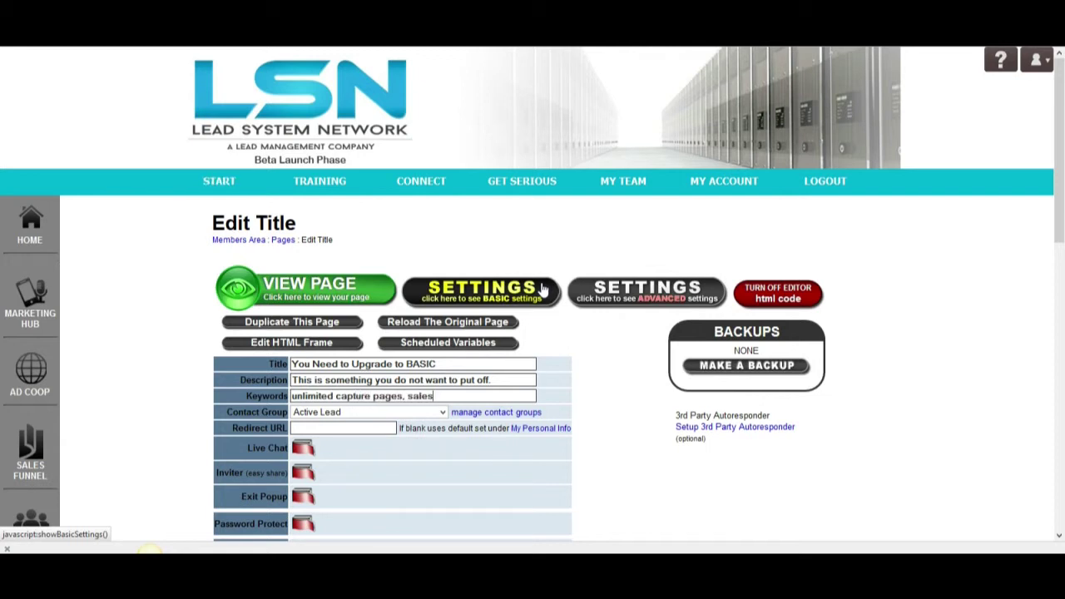
{"action": "type", "text": " funnels, voice broadcast capability and more for just"}
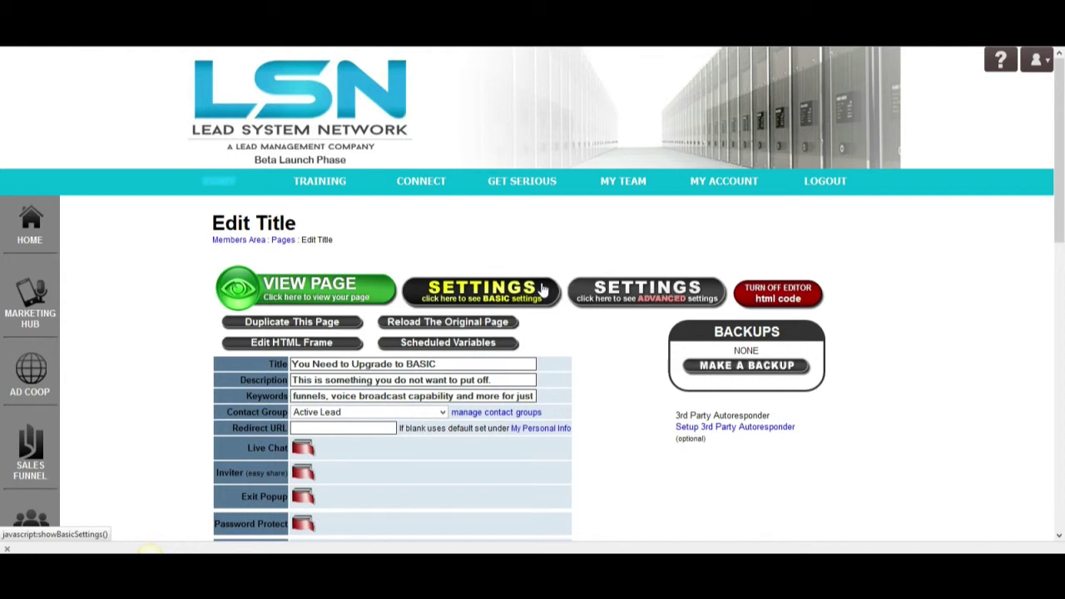
{"action": "type", "text": " $30 a month"}
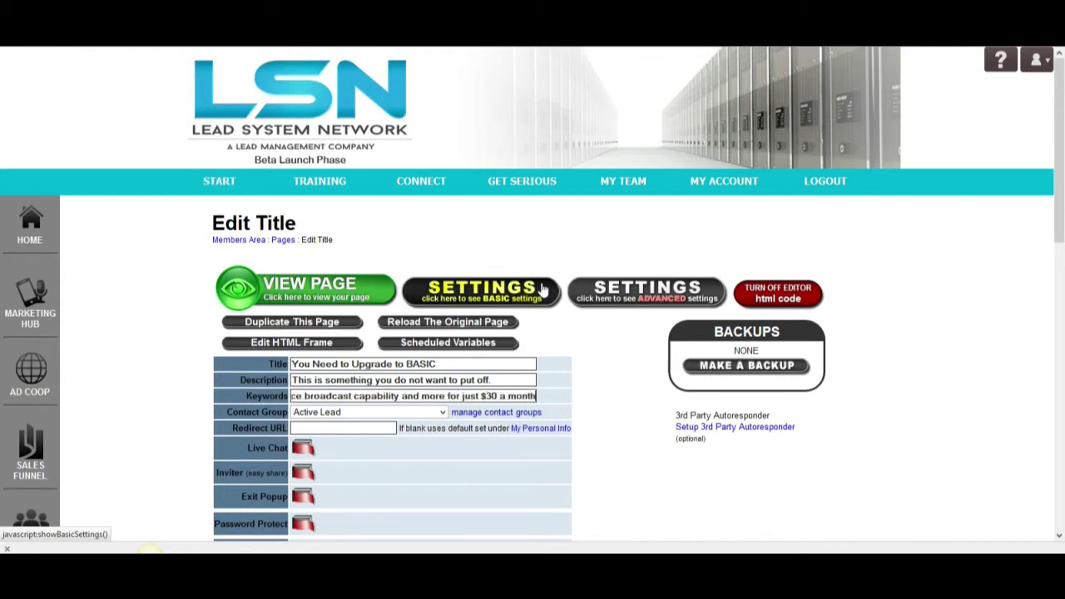